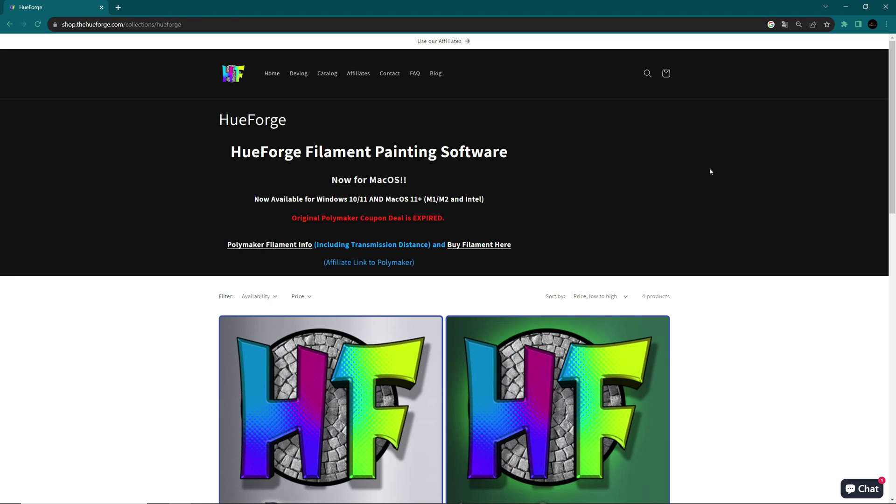
Step: Examine the HueForge licence options on the store page, from Personal to Lifetime, and their prices
scroll(710, 171, "down", 1)
scroll(710, 171, "down", 2)
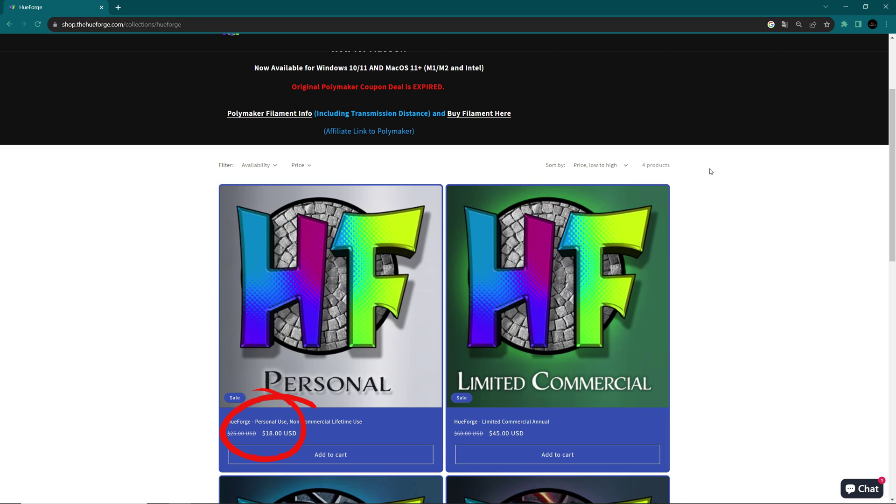
scroll(710, 171, "down", 2)
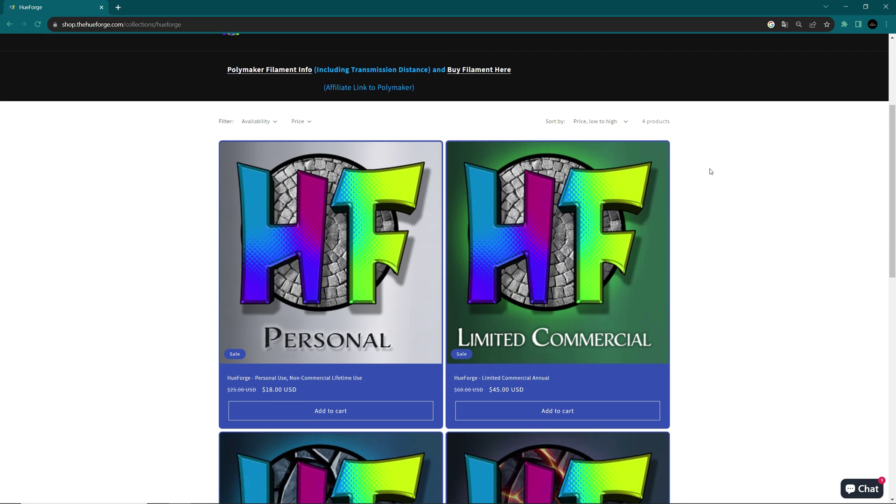
scroll(710, 172, "down", 1)
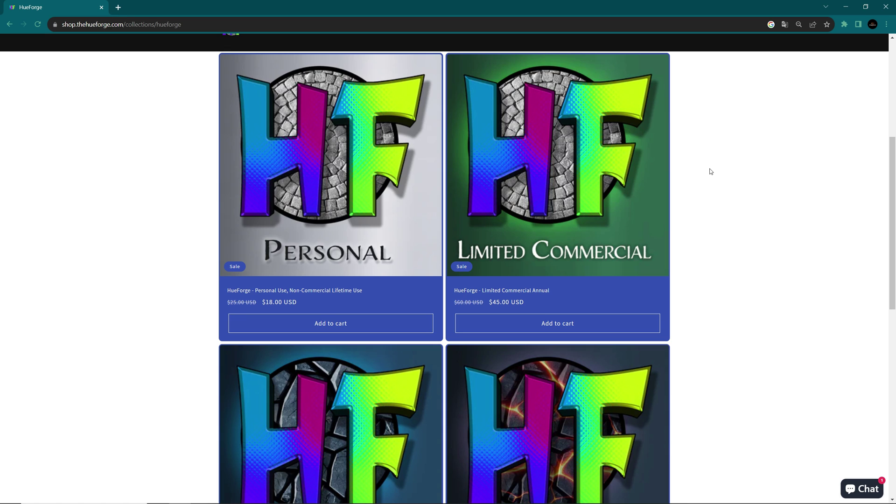
scroll(710, 171, "down", 3)
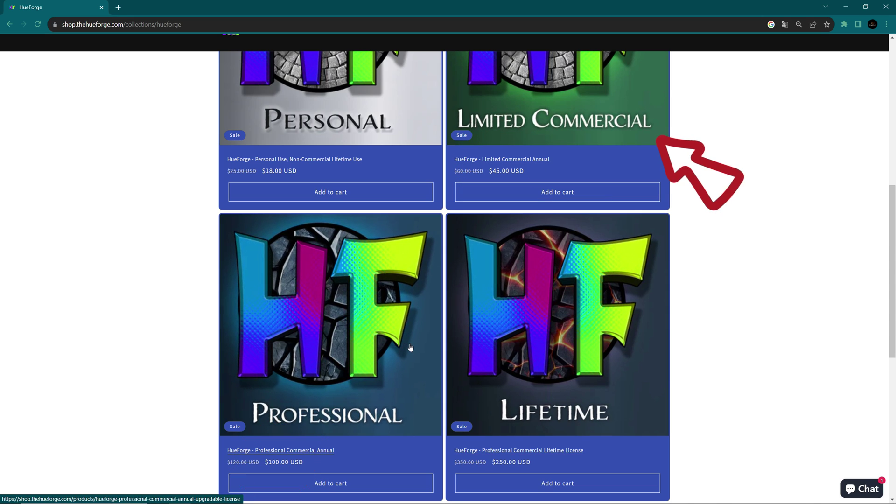
scroll(690, 285, "down", 1)
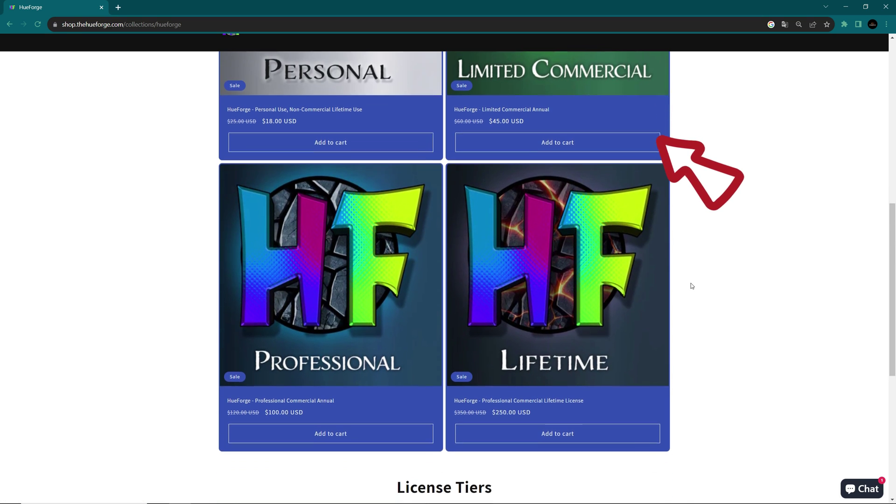
scroll(692, 286, "down", 1)
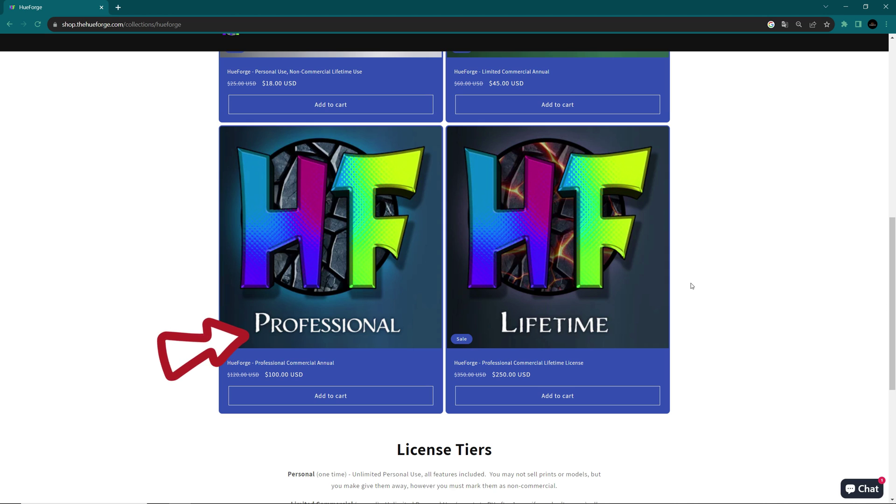
scroll(692, 286, "down", 4)
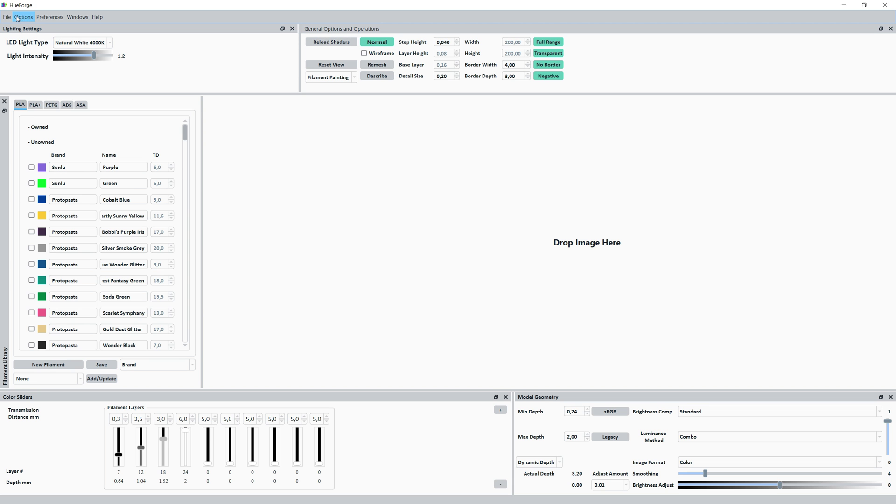
Step: Switch to the HueForge application and change its interface theme to Dark Mode
left_click(7, 17)
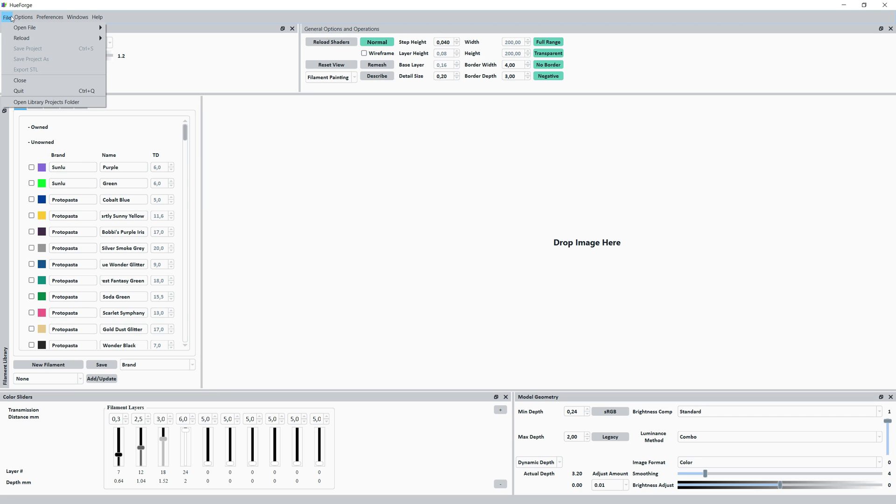
mouse_move(23, 17)
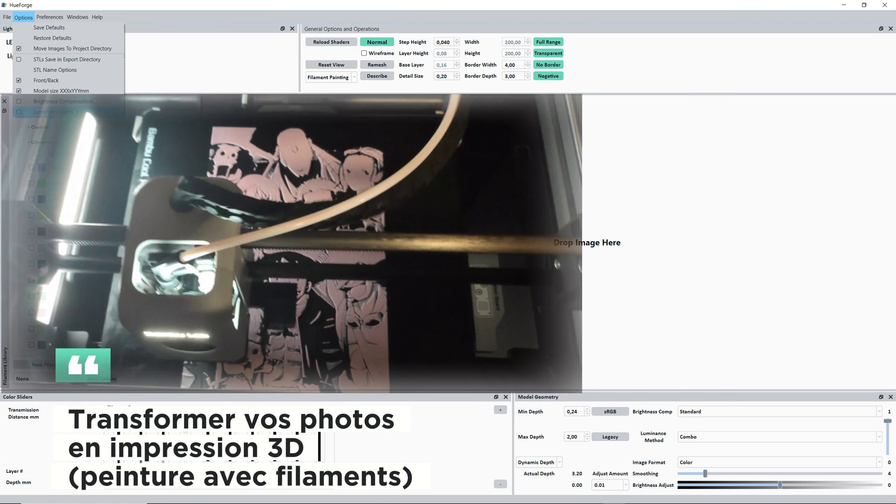
mouse_move(51, 18)
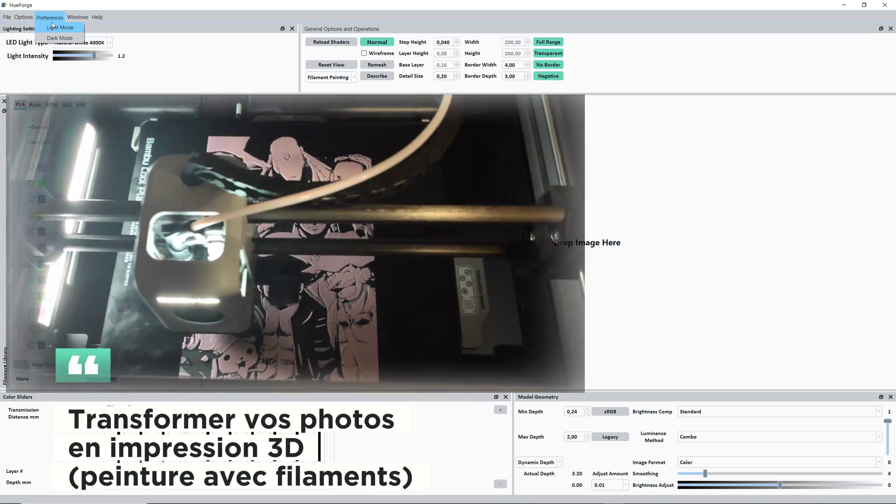
left_click(59, 40)
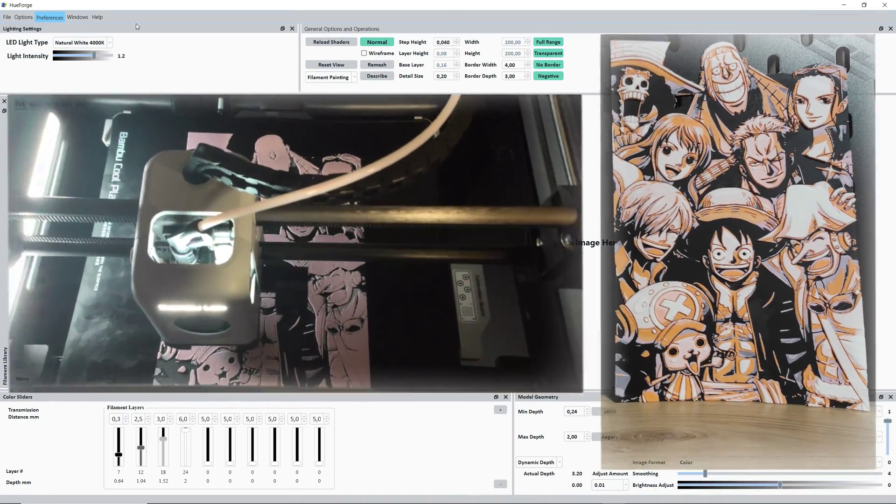
left_click(49, 17)
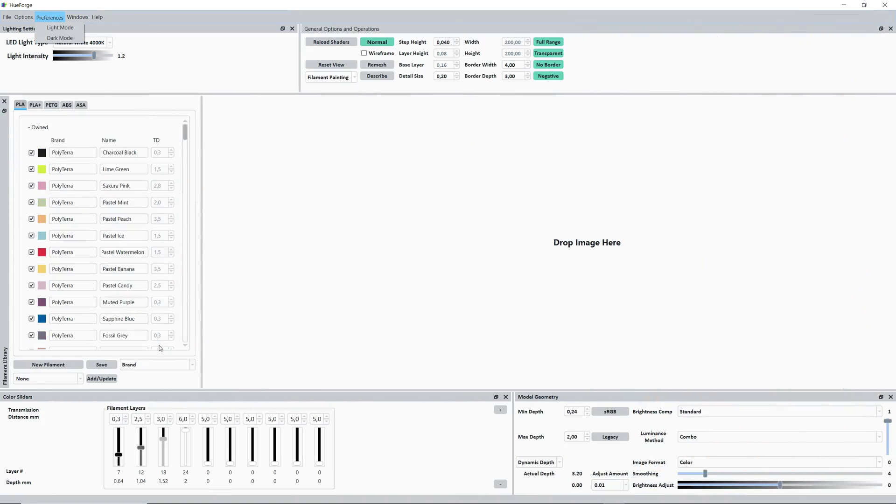
left_click(59, 40)
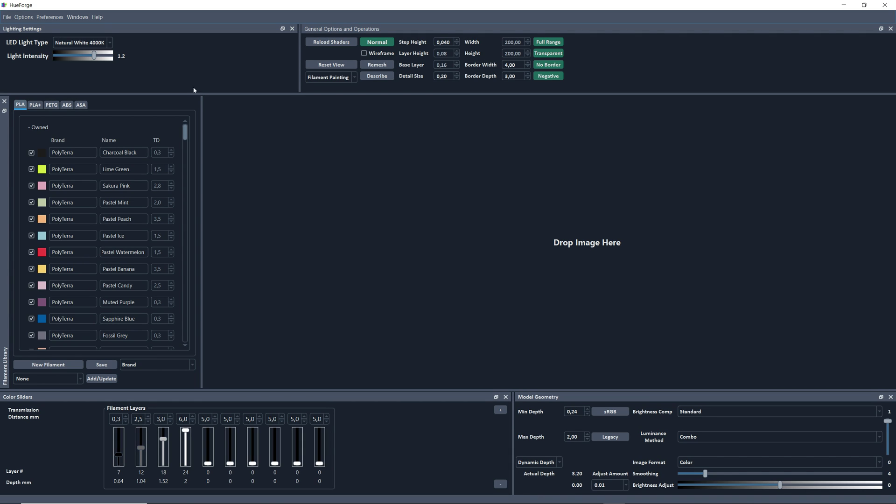
left_click(7, 17)
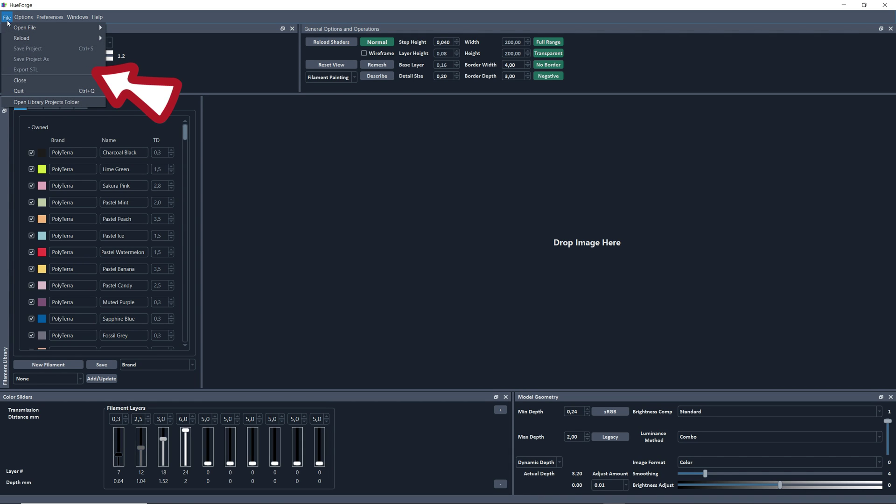
mouse_move(42, 38)
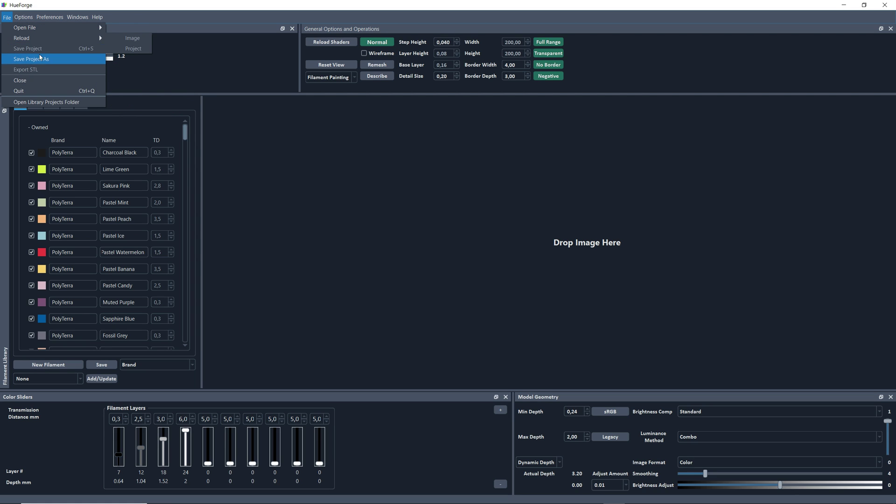
left_click(35, 83)
left_click(30, 19)
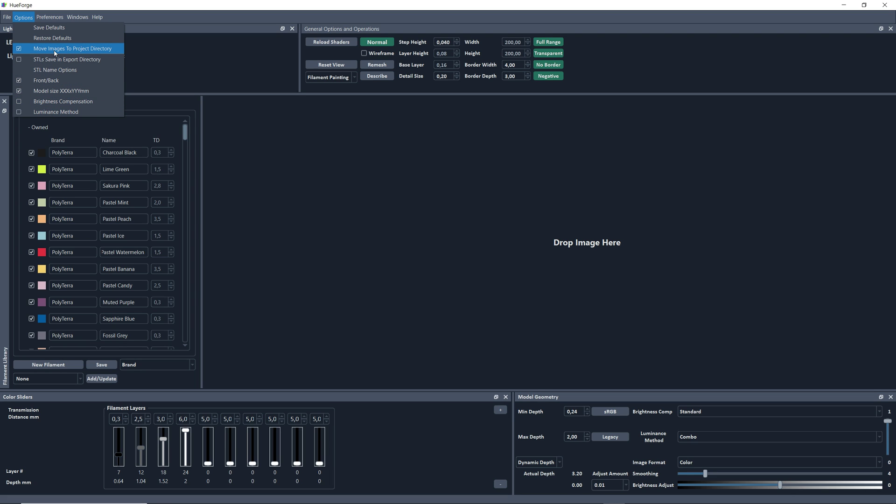
mouse_move(50, 19)
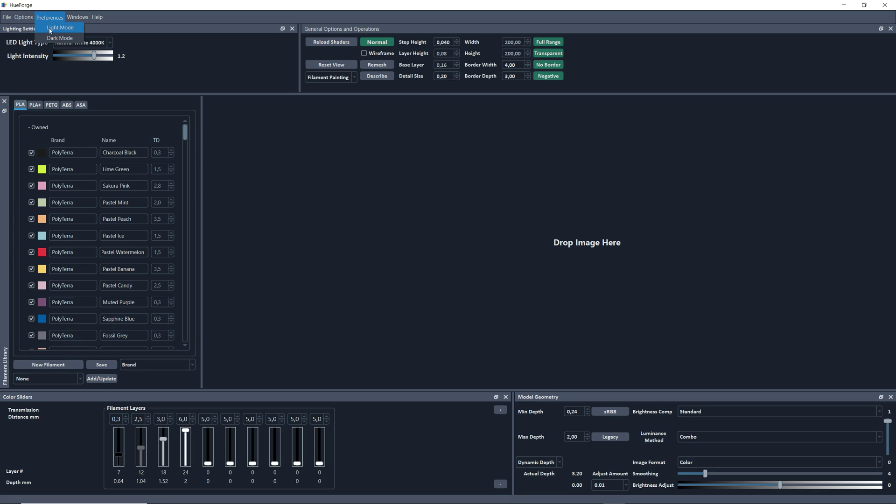
mouse_move(80, 19)
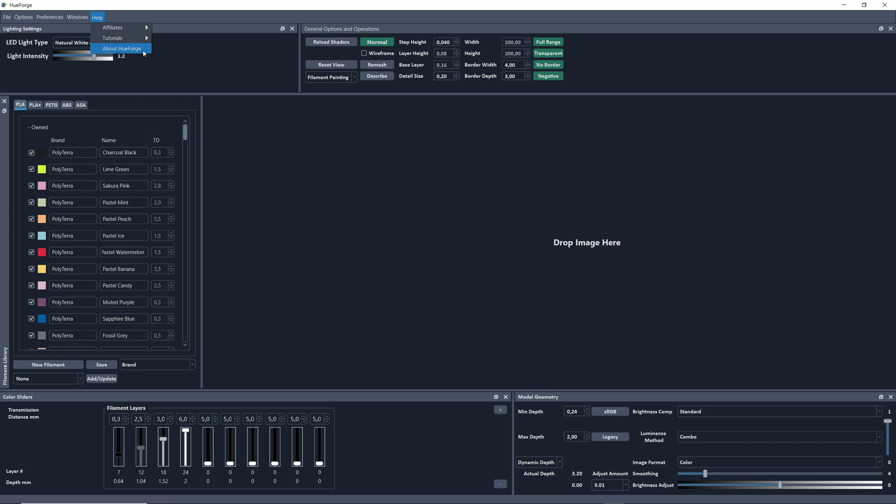
left_click(210, 64)
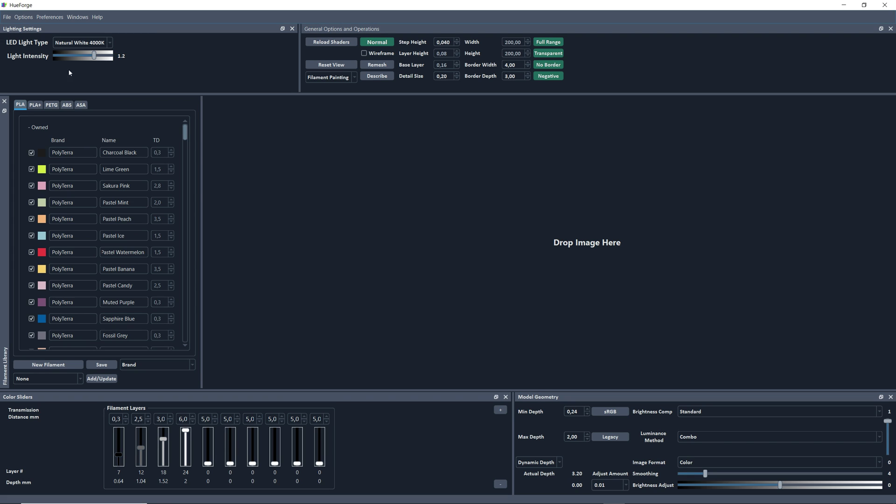
Step: Set the LED light type in the lighting settings to Natural White 4000K
left_click(108, 44)
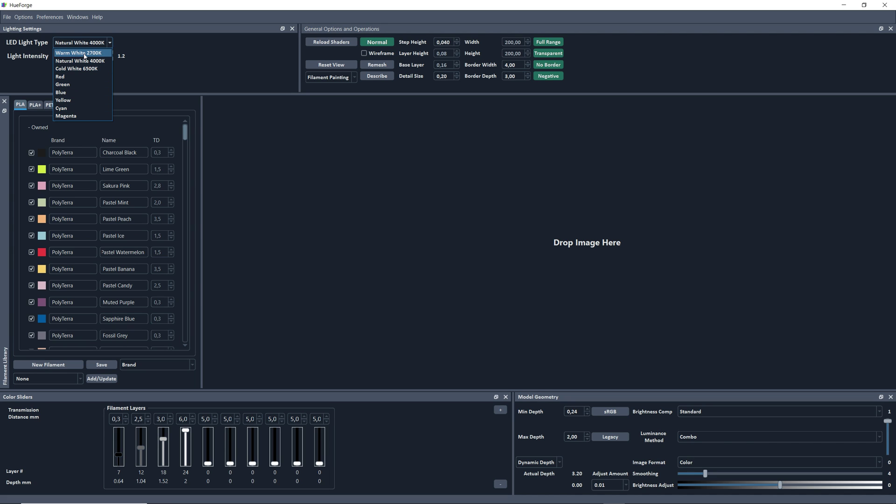
left_click(80, 62)
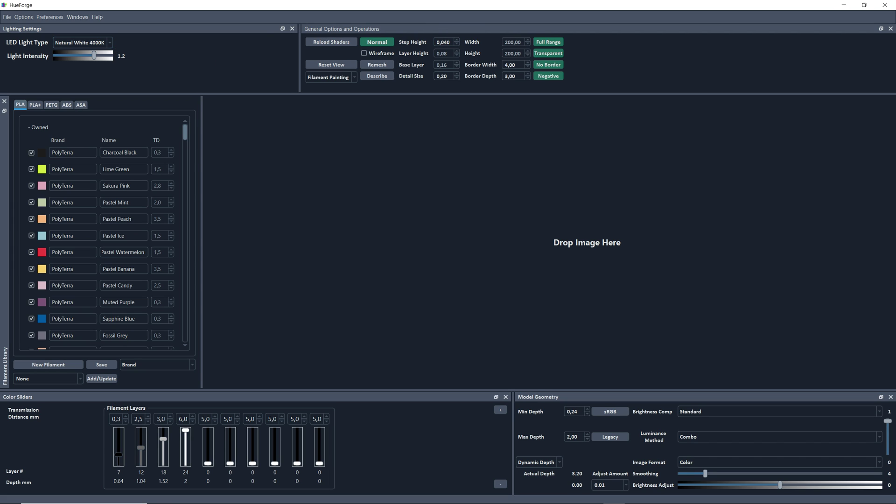
Step: Load the colour anime picture of the straw-hat and green-haired characters into the workspace and set the model width to 240
left_click_drag(835, 70, 419, 255)
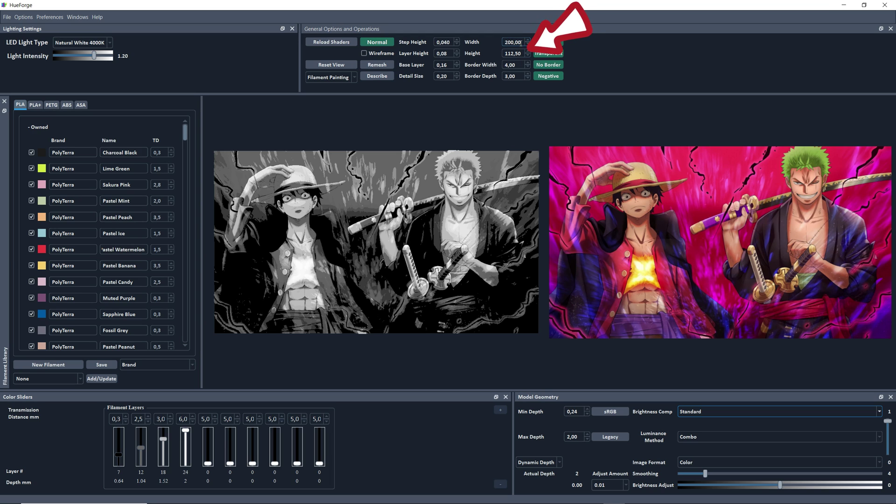
left_click(527, 42)
left_click_drag(520, 42, 503, 43)
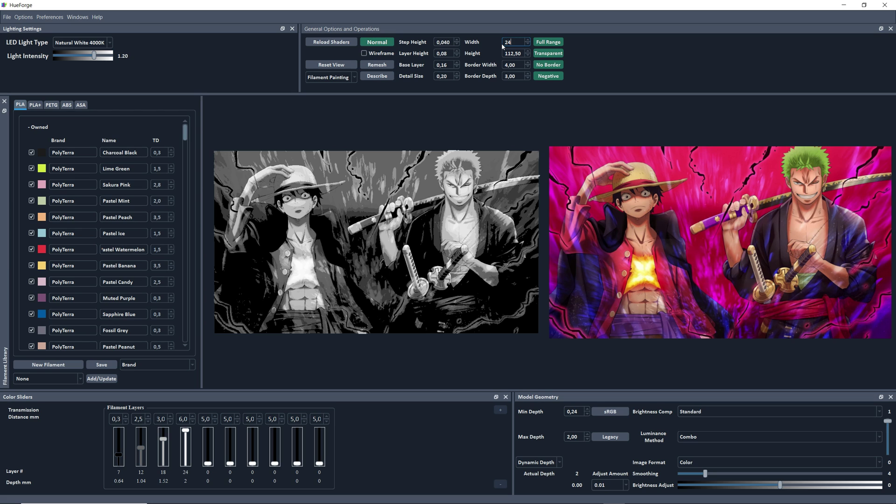
key("Return")
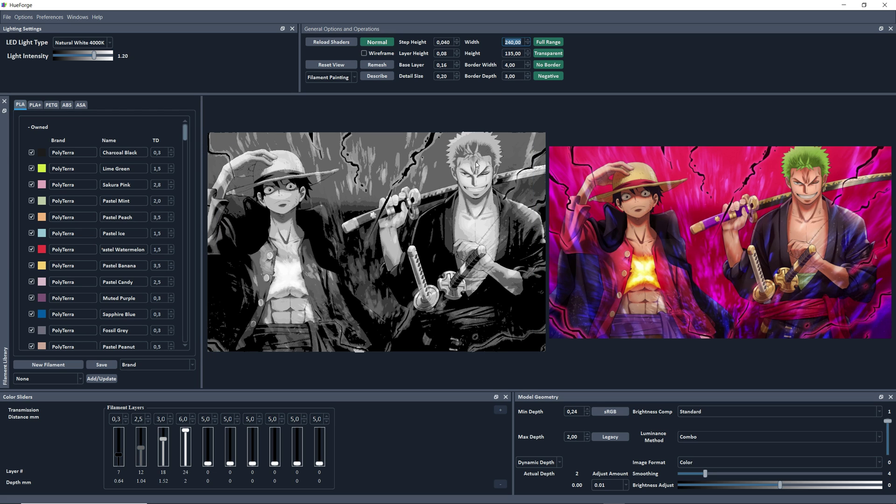
scroll(476, 165, "down", 3)
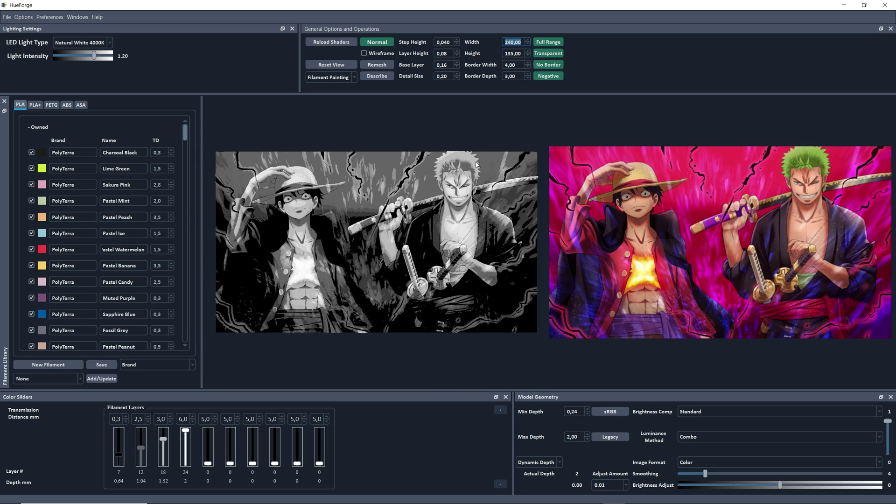
scroll(476, 164, "up", 3)
Step: View the PLA+, PETG, ABS and ASA filament lists in the library, and return to the PLA list
left_click(40, 107)
left_click(51, 106)
left_click(67, 107)
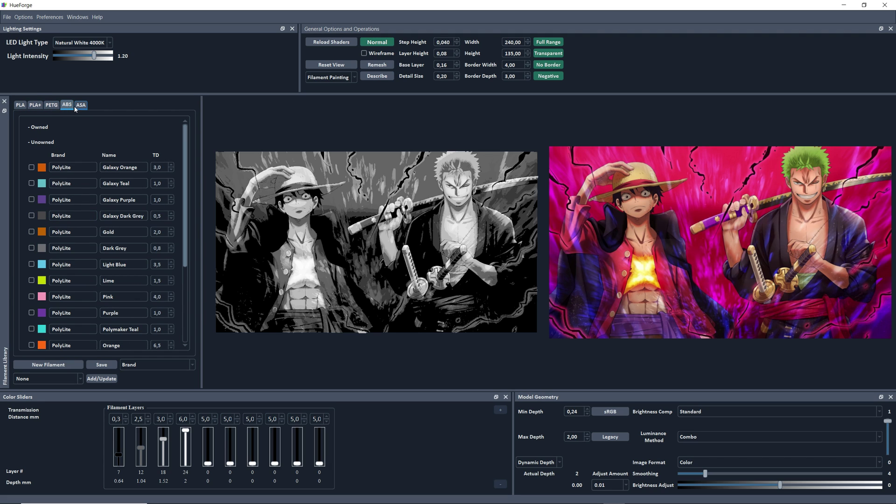
left_click(80, 106)
left_click(20, 105)
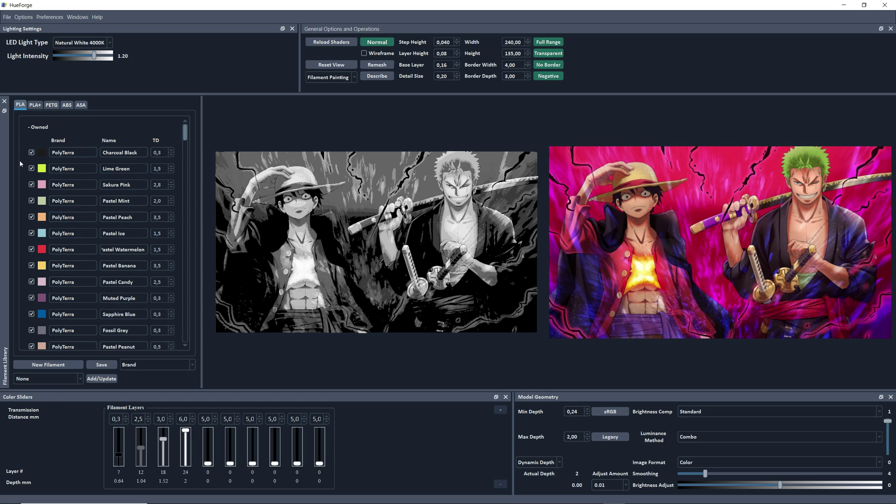
Step: Examine the owned and unowned PLA filaments in the library, including their brands, colour names and TD values
scroll(95, 209, "down", 10)
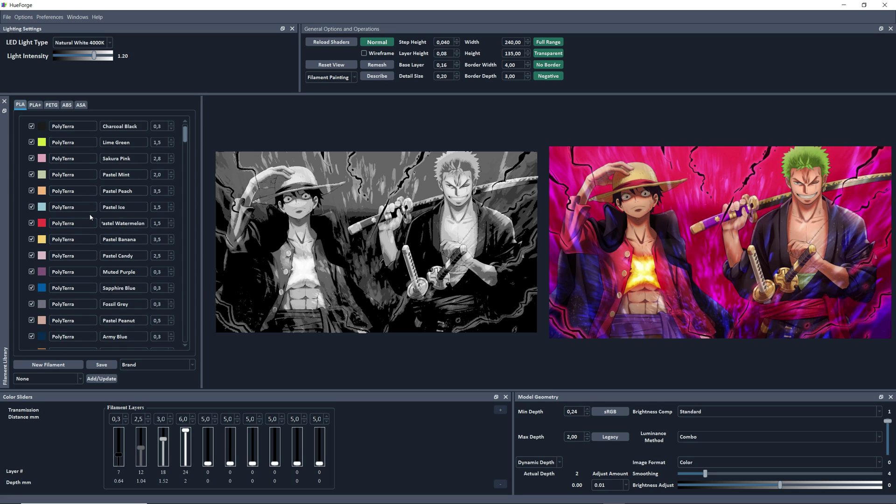
scroll(85, 208, "down", 10)
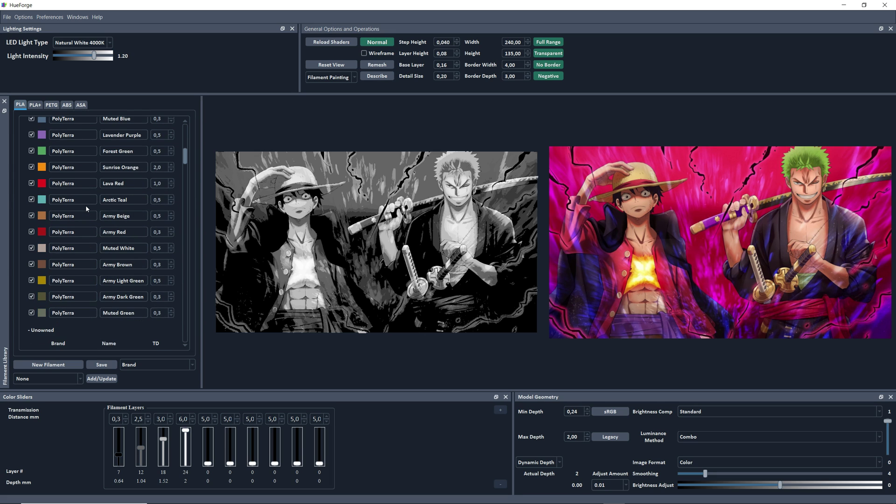
scroll(94, 235, "up", 1)
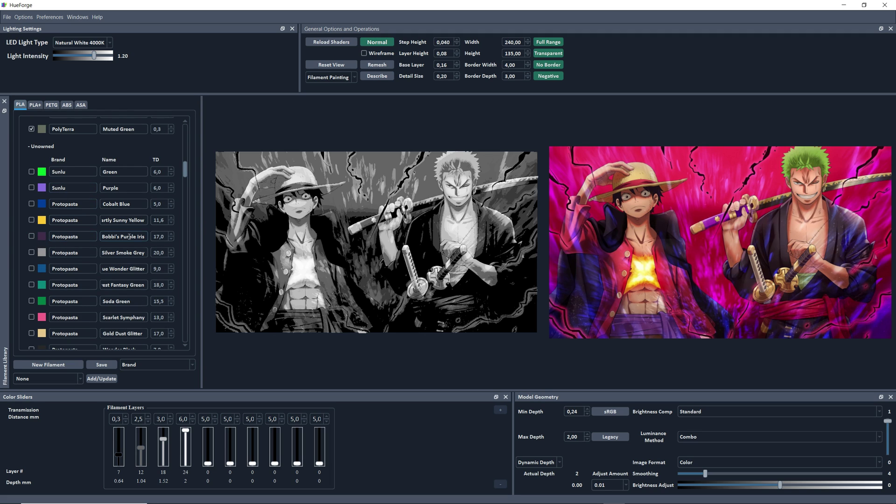
scroll(129, 237, "down", 10)
scroll(86, 250, "down", 3)
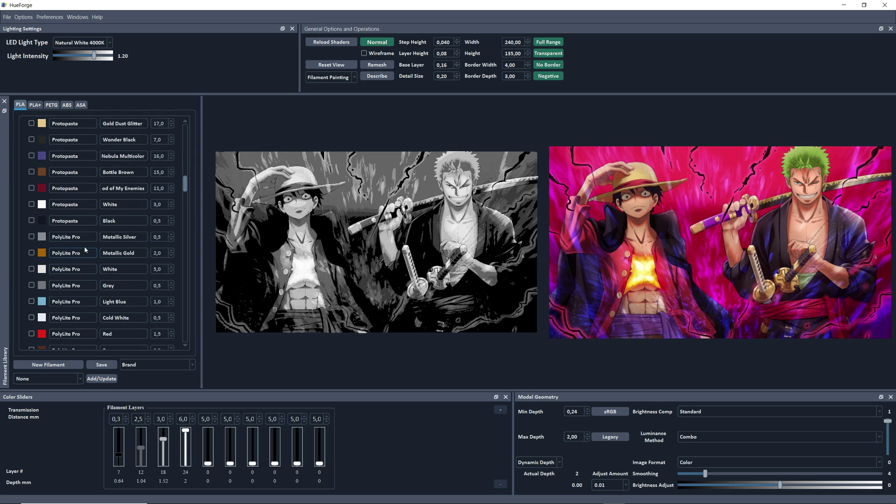
scroll(86, 250, "down", 20)
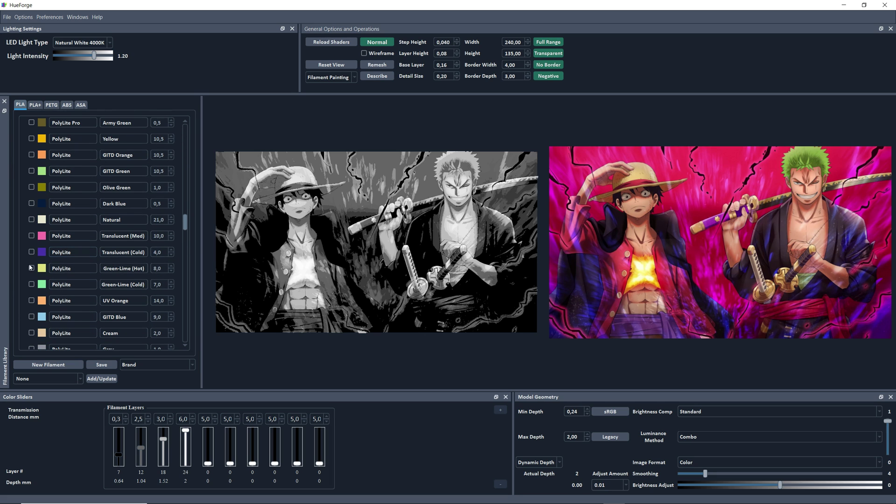
scroll(31, 268, "down", 15)
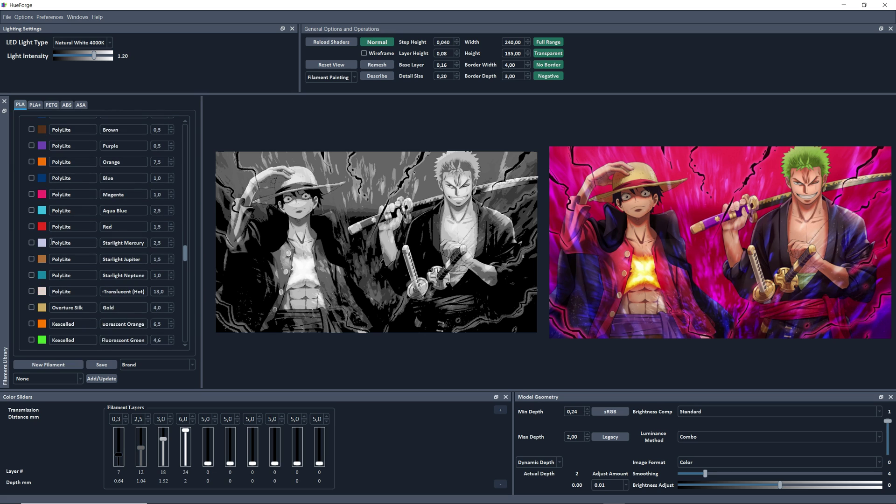
scroll(90, 287, "down", 5)
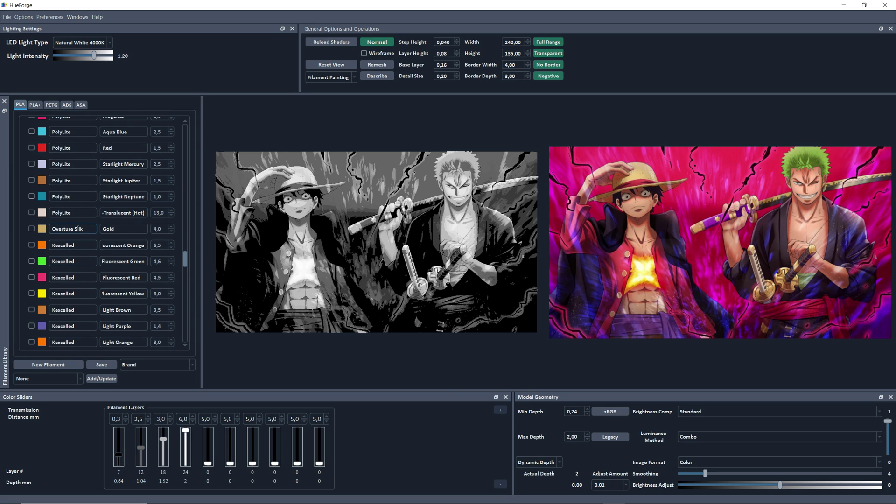
scroll(60, 276, "down", 20)
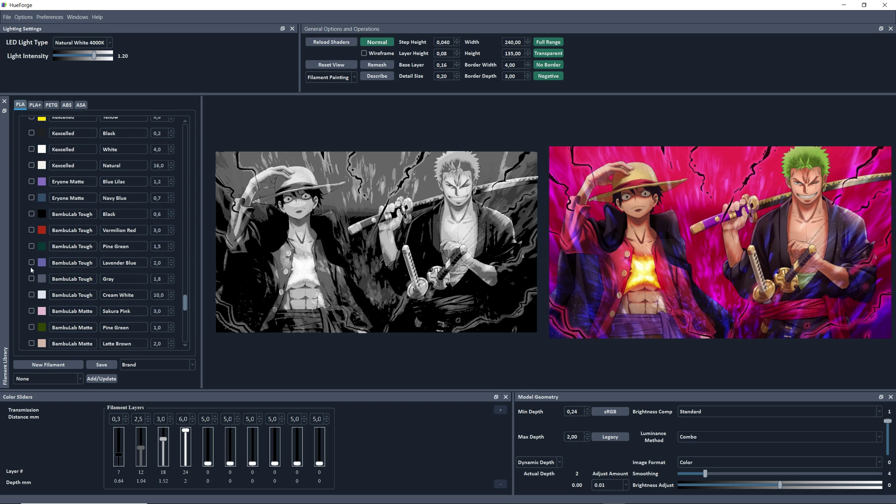
Step: View the remaining unowned PLA filaments and the sorting options available for the filament library
scroll(107, 241, "down", 15)
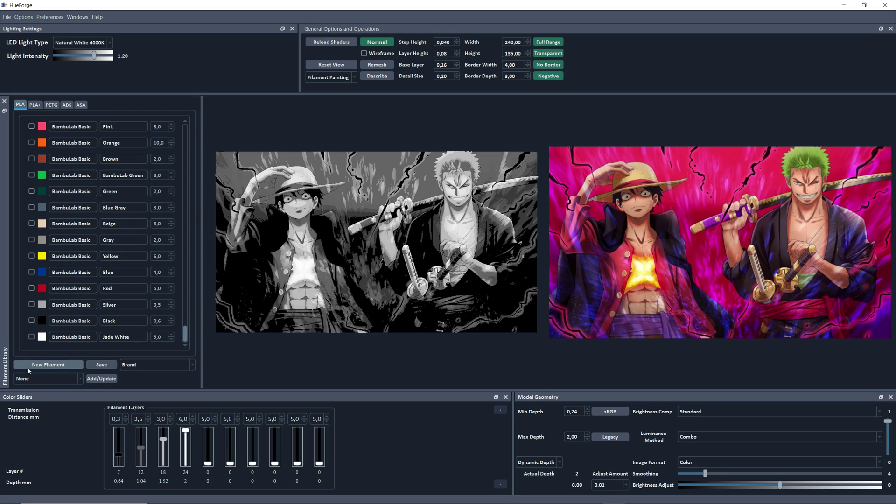
left_click(192, 365)
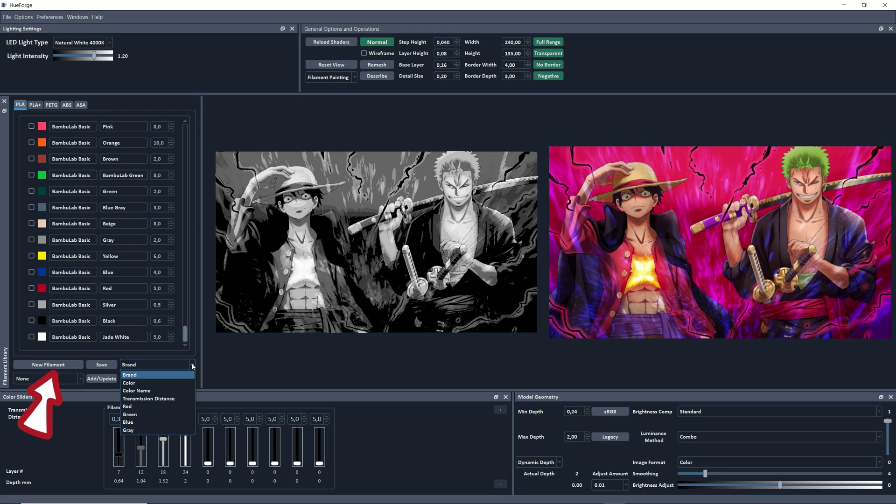
left_click(194, 366)
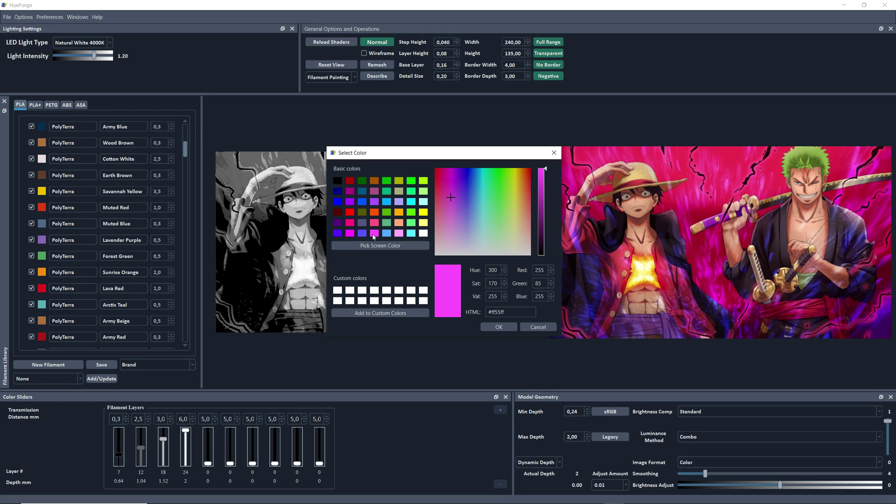
Step: Add a new owned PLA filament with colour #ff55ff, brand AceAddity, name SILK and a TD of 5,0
left_click(497, 329)
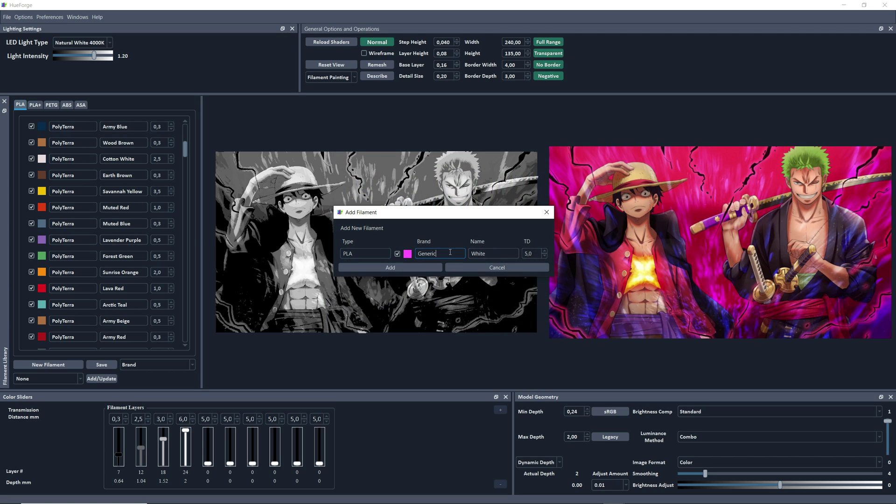
left_click_drag(450, 252, 405, 252)
type("AceAddity")
left_click_drag(495, 254, 461, 256)
type("SILK")
key("Tab")
left_click(544, 256)
left_click(545, 257)
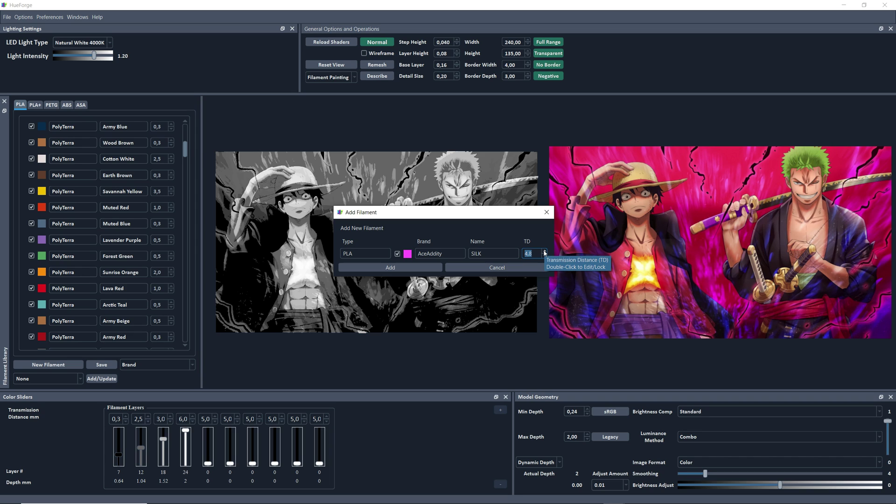
left_click(544, 251)
left_click(545, 251)
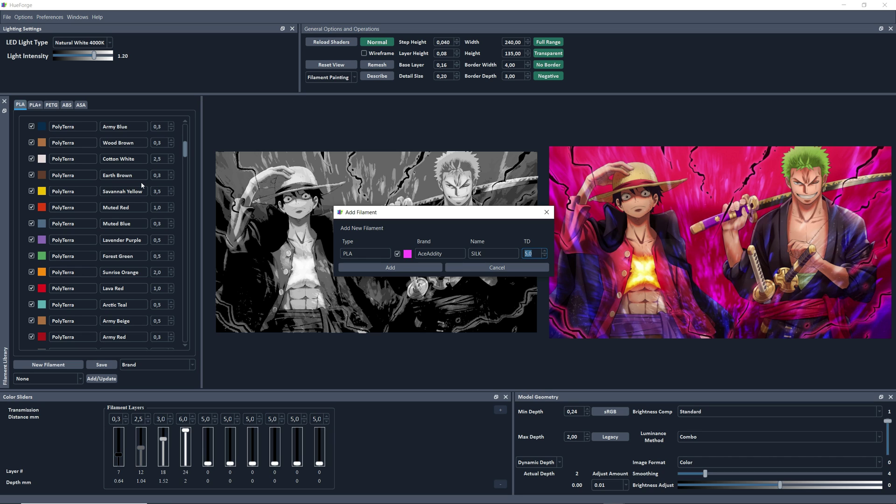
left_click(420, 268)
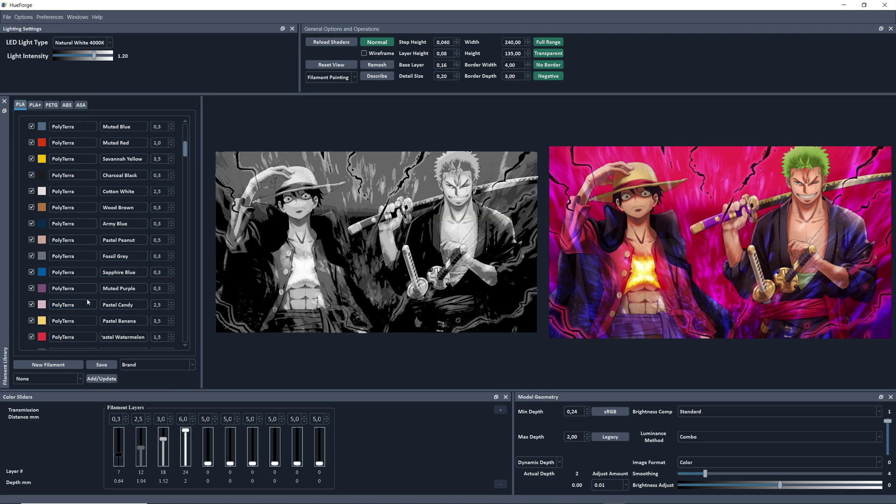
Step: Locate the new AceAddity SILK filament among the owned PLA entries and examine the TD values of the unowned filaments
scroll(93, 296, "up", 9)
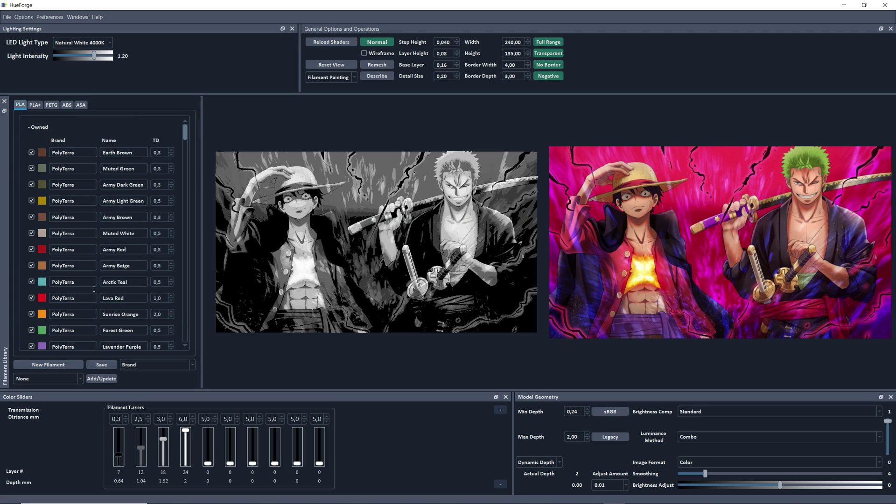
scroll(94, 288, "down", 5)
scroll(94, 289, "down", 5)
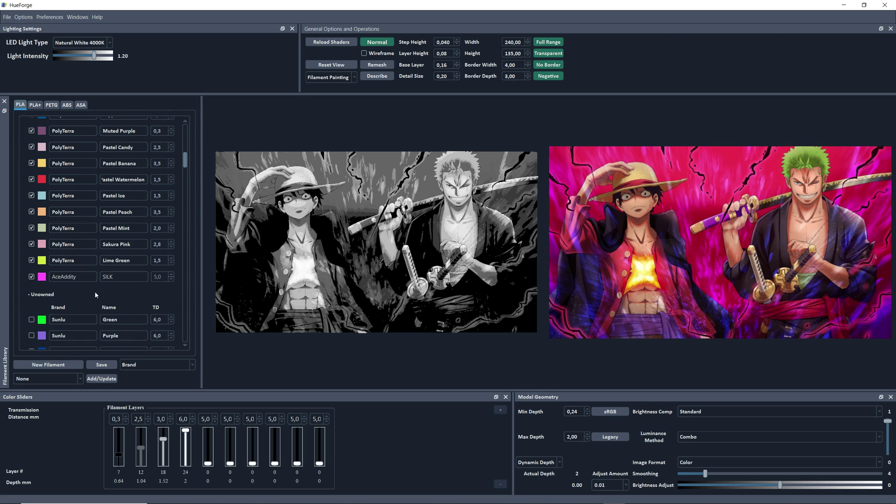
scroll(82, 259, "down", 3)
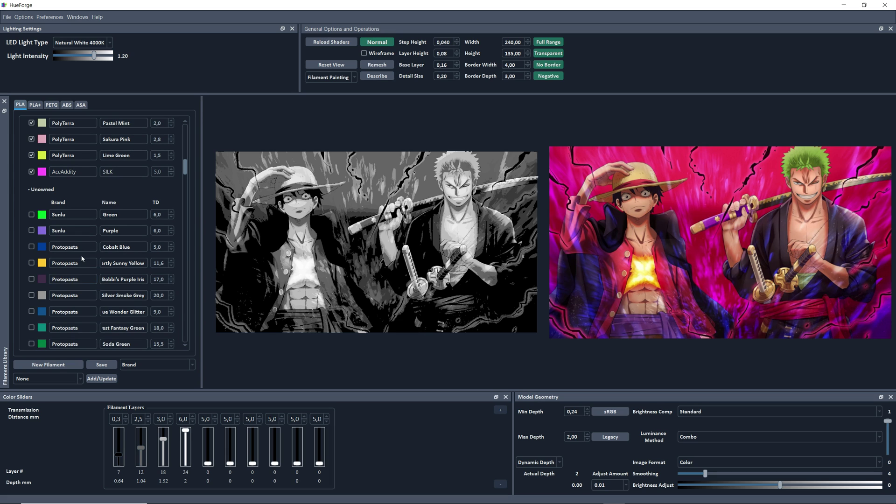
scroll(82, 259, "down", 7)
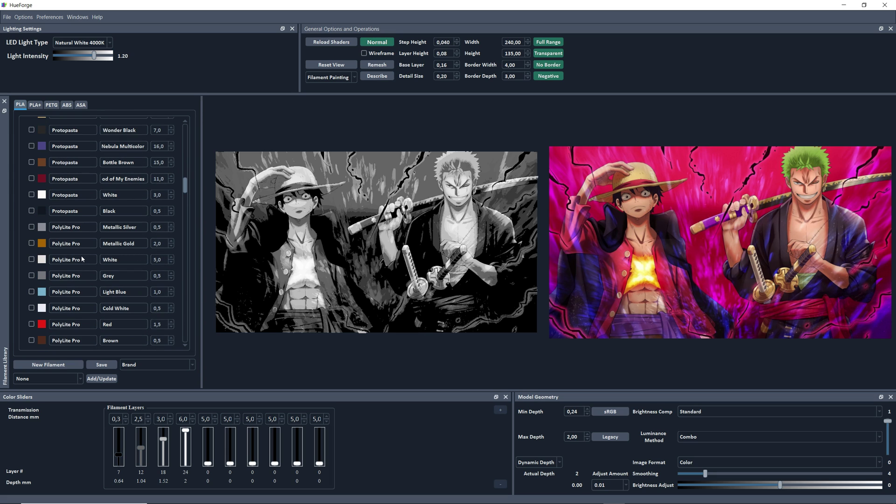
scroll(83, 260, "down", 8)
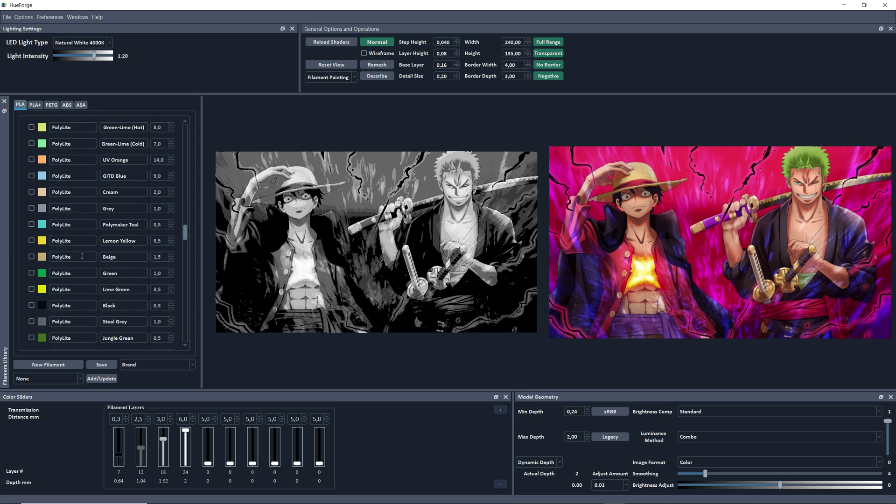
scroll(82, 256, "down", 6)
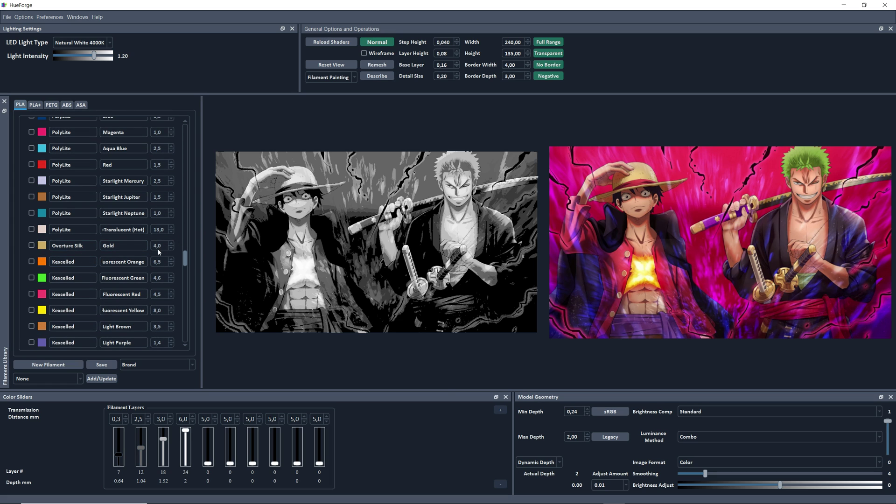
scroll(158, 248, "up", 6)
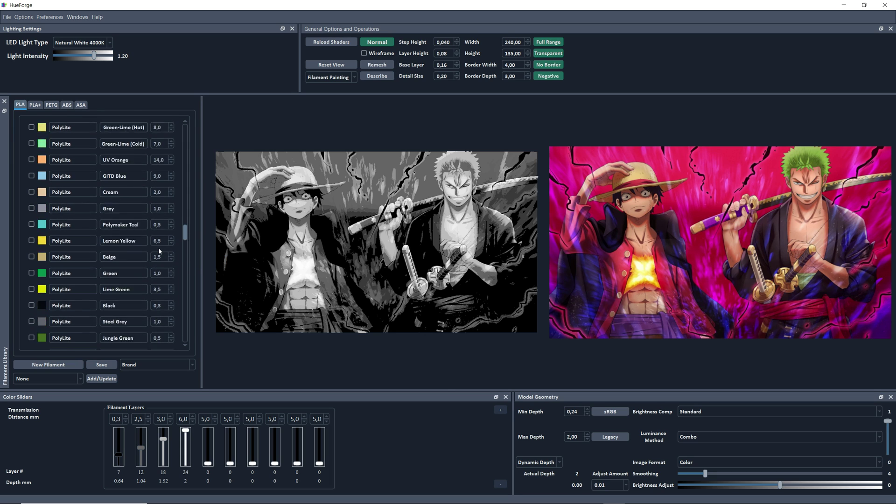
scroll(159, 247, "up", 10)
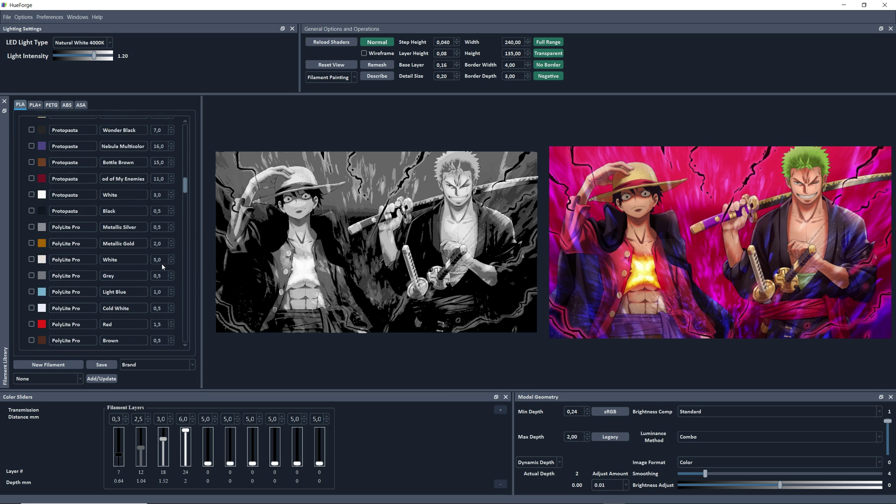
scroll(162, 267, "up", 5)
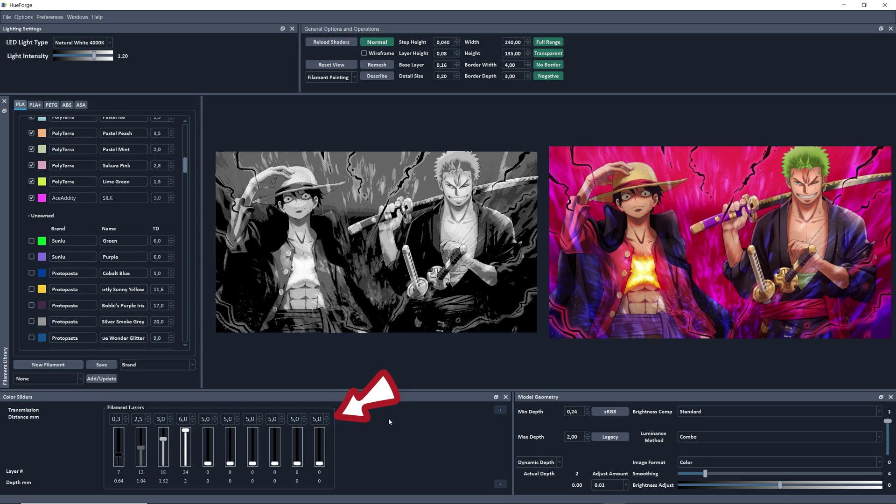
Step: Try the owned PolyTerra Savannah Yellow filament on the first filament layer
left_click_drag(119, 454, 162, 440)
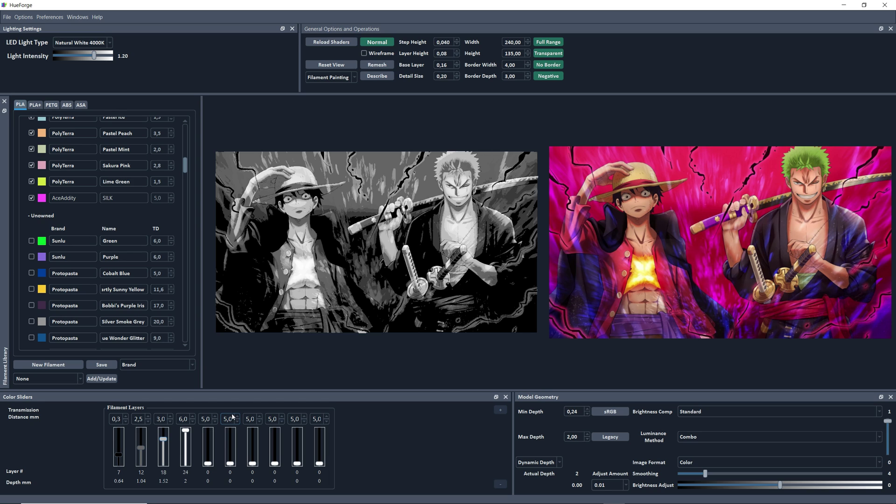
right_click(119, 449)
mouse_move(140, 433)
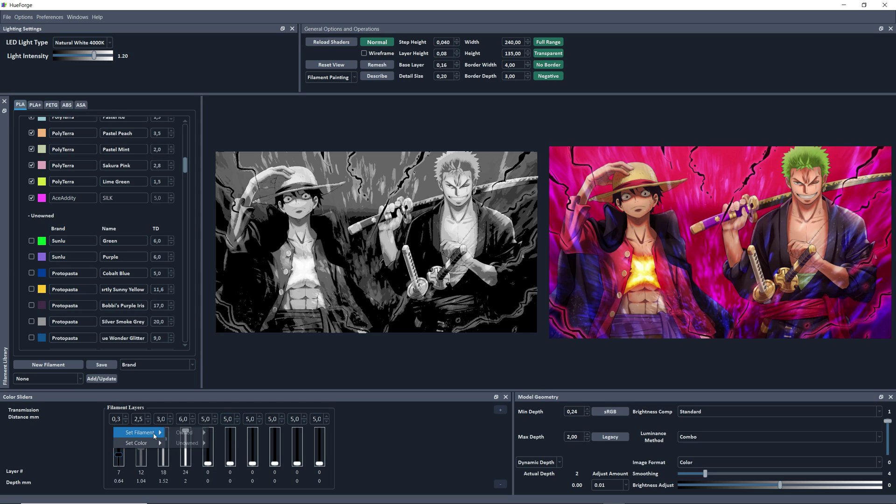
mouse_move(197, 436)
mouse_move(236, 436)
left_click(275, 438)
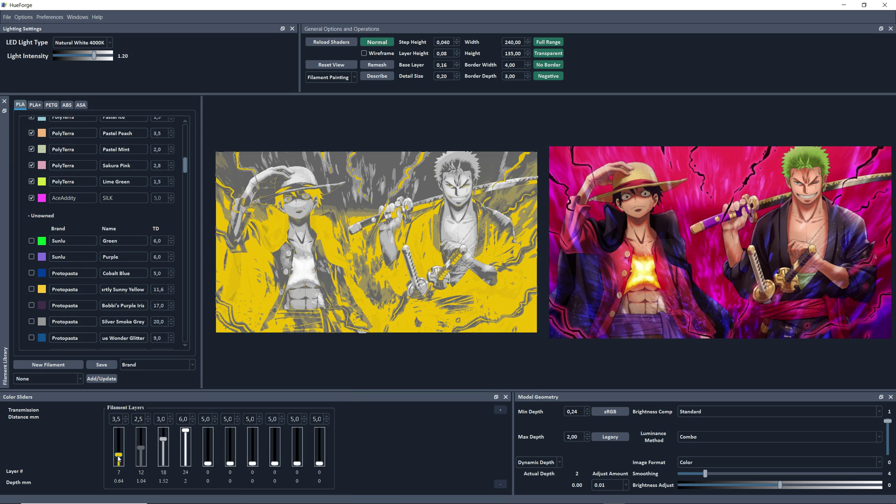
Step: Try maximum depths of 3 and 2, and set the model's maximum depth to 3,00
mouse_move(119, 454)
left_mouse_down()
mouse_move(124, 430)
mouse_move(127, 463)
mouse_move(122, 439)
mouse_move(121, 456)
left_mouse_up()
double_click(569, 435)
type("3")
key("Return")
type("2")
key("Return")
left_click(588, 434)
left_click_drag(188, 447, 186, 428)
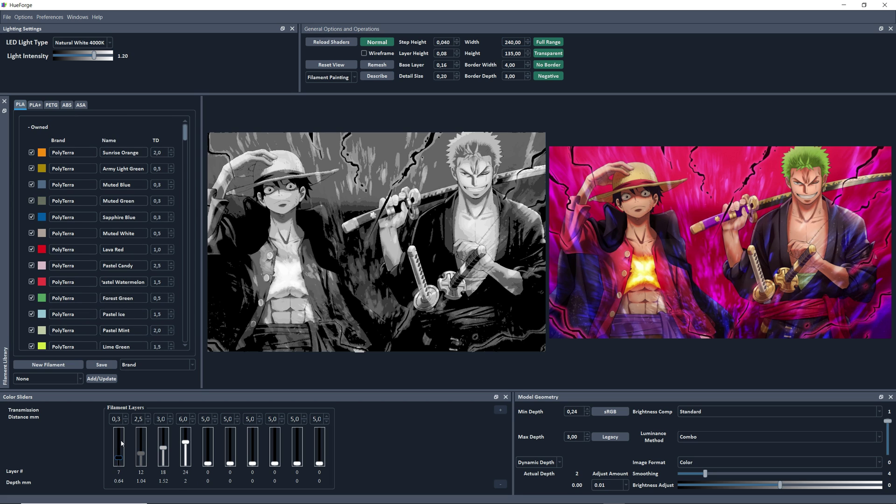
Step: Assign the owned PolyTerra Charcoal Black filament to the first filament layer
right_click(115, 428)
mouse_move(139, 434)
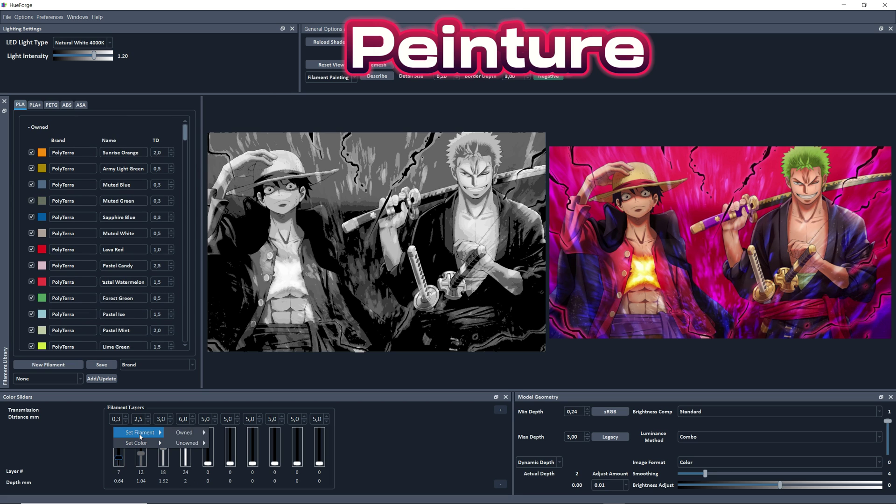
mouse_move(181, 432)
mouse_move(221, 434)
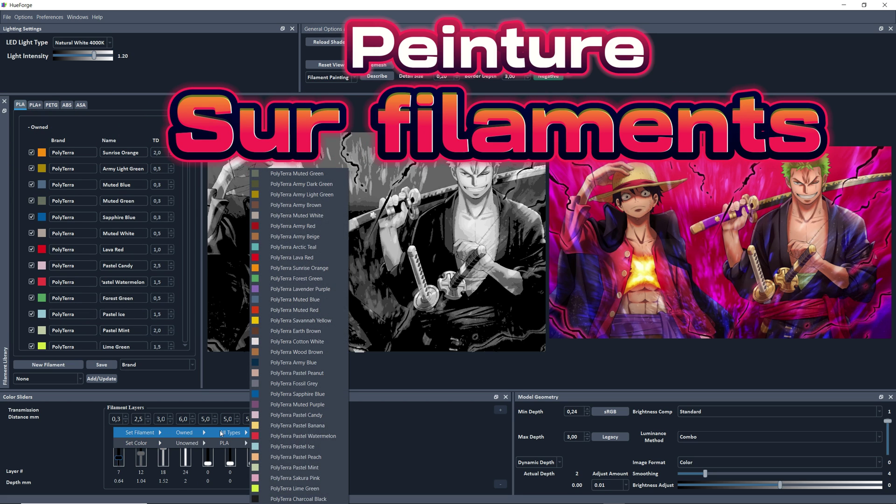
left_click(298, 493)
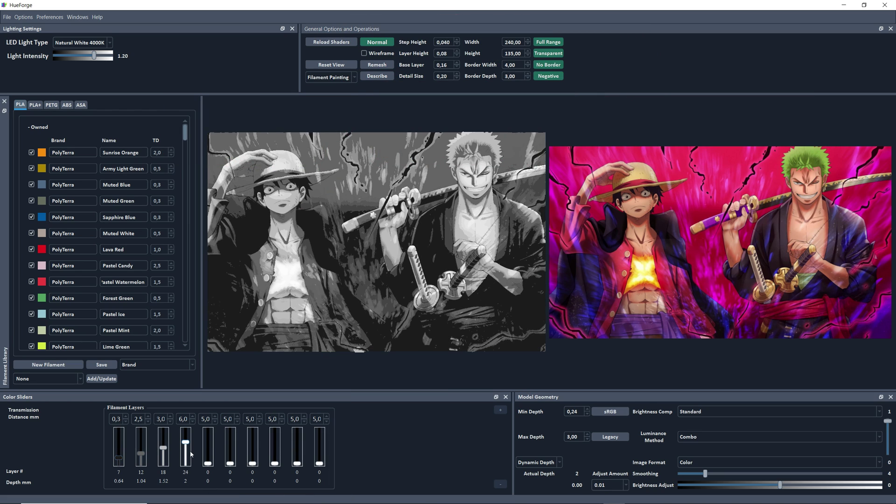
Step: Assign the owned PolyTerra Cotton White filament to the fourth filament layer and raise it to layer 37, 3 mm deep
right_click(181, 428)
mouse_move(205, 433)
mouse_move(251, 433)
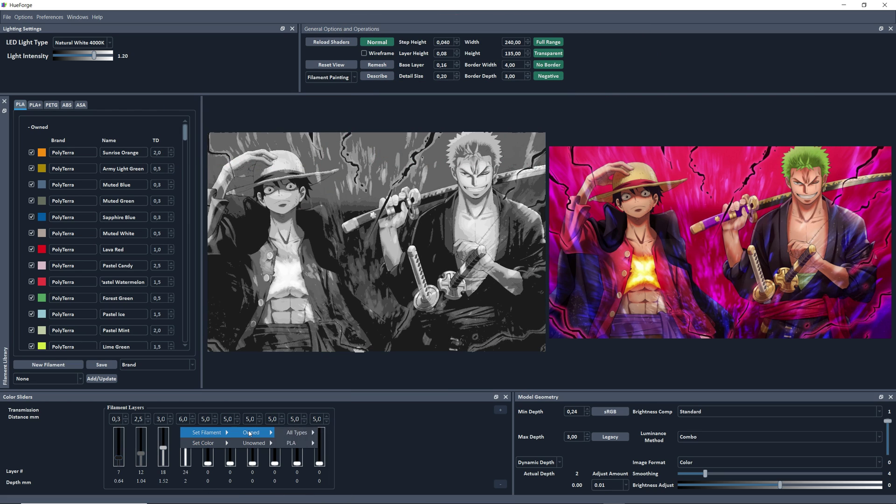
mouse_move(299, 434)
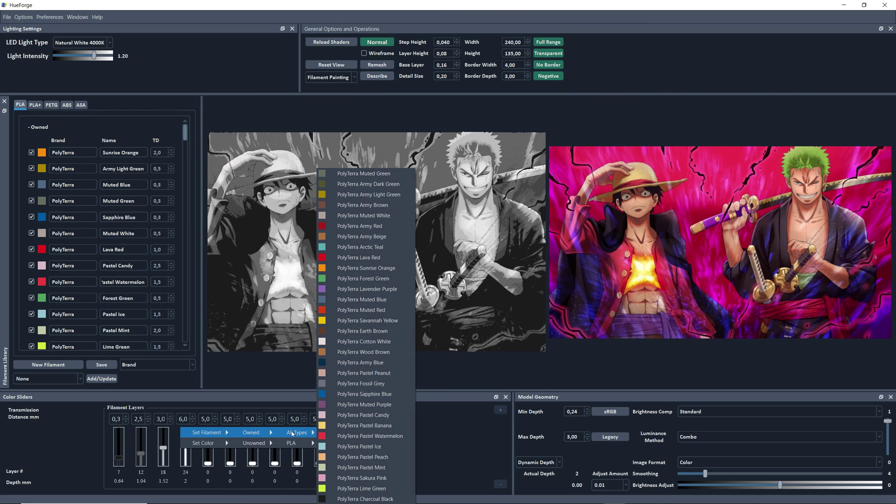
left_click(381, 342)
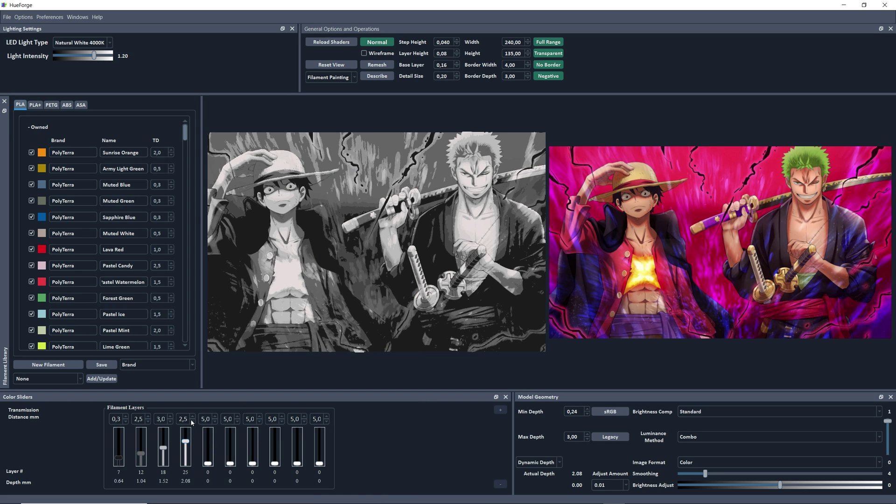
left_click_drag(185, 442, 187, 424)
Step: Adjust the Charcoal Black filament's height to layer 8, a depth of 0.72 mm
left_click_drag(118, 459, 119, 460)
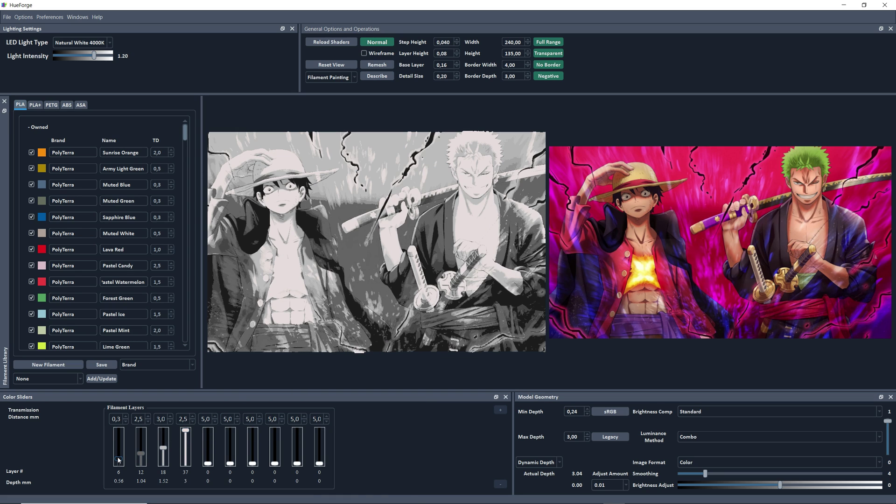
scroll(118, 460, "up", 4)
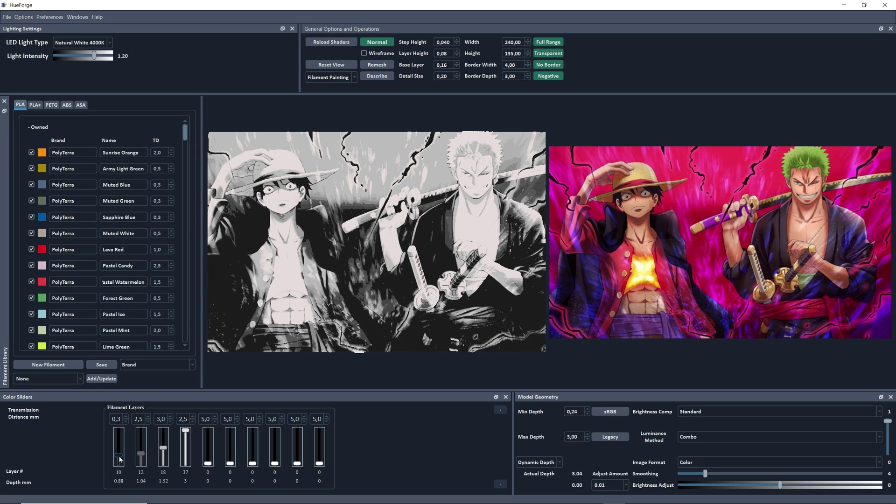
scroll(120, 459, "down", 3)
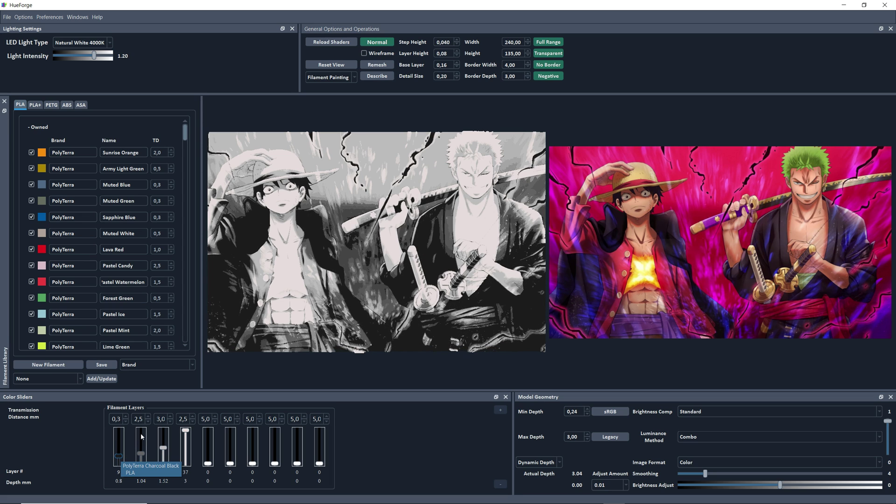
key("Up")
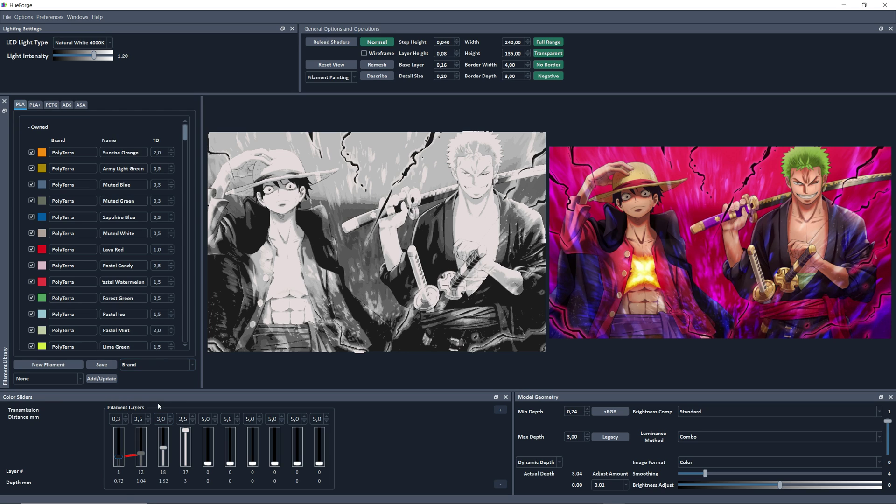
Step: Assign the owned PolyTerra Muted Red filament to the second filament layer
right_click(141, 439)
mouse_move(188, 433)
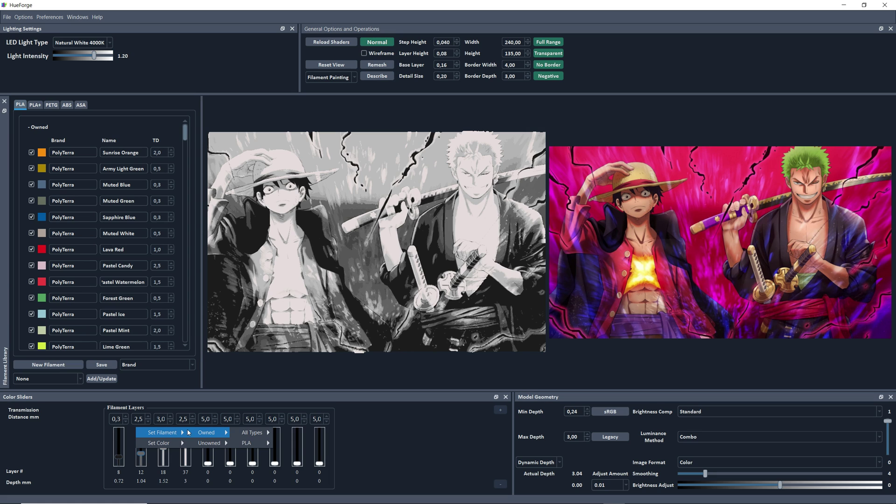
mouse_move(257, 434)
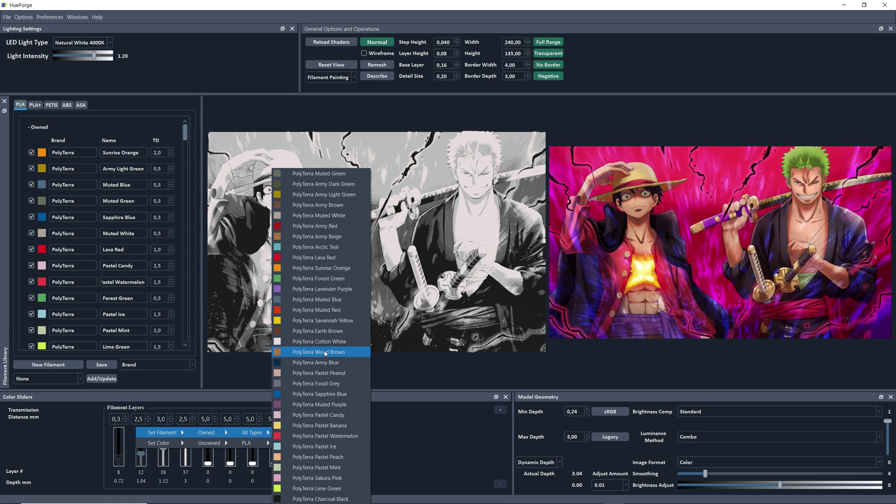
left_click(333, 310)
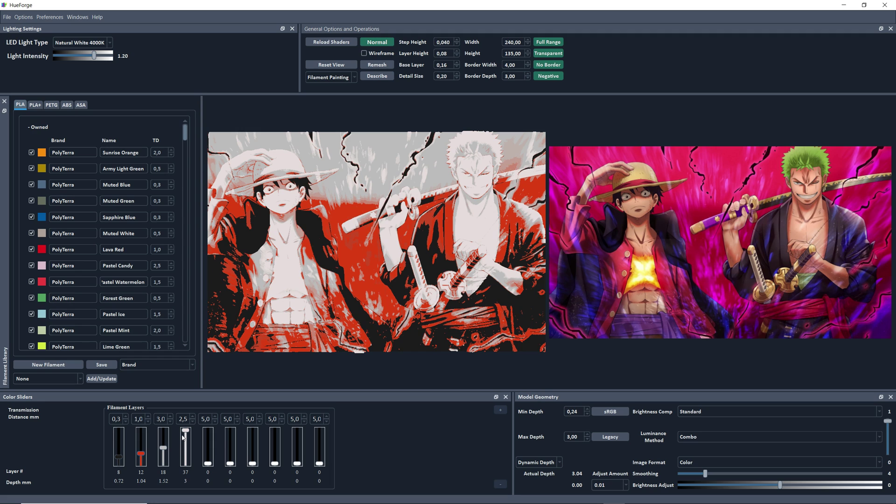
Step: Assign the owned PolyTerra Lavender Purple filament to the third filament layer
right_click(182, 436)
right_click(168, 436)
right_click(167, 436)
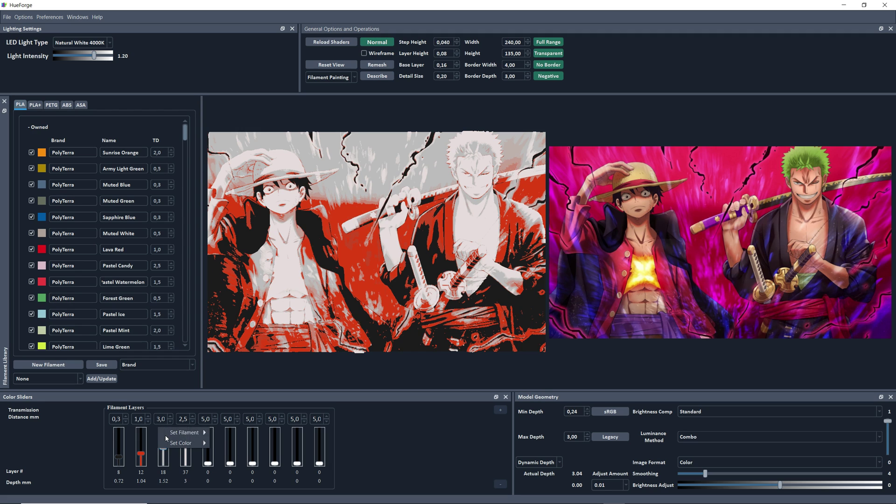
mouse_move(191, 432)
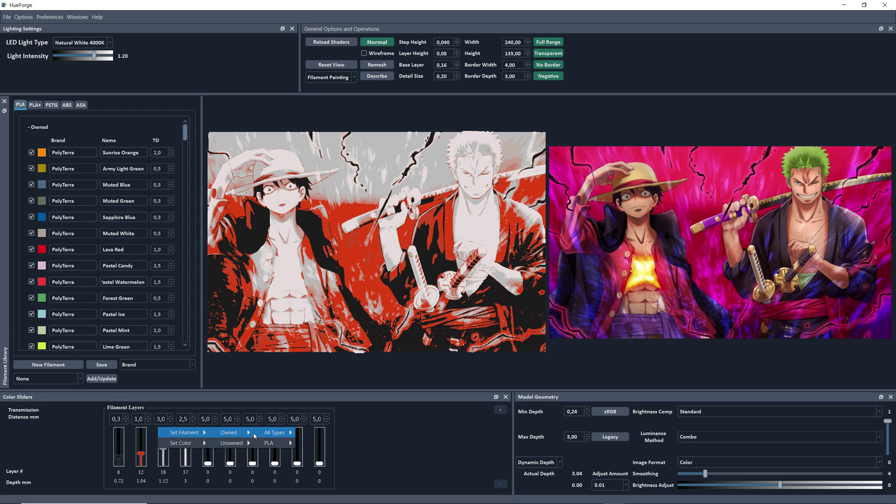
mouse_move(275, 433)
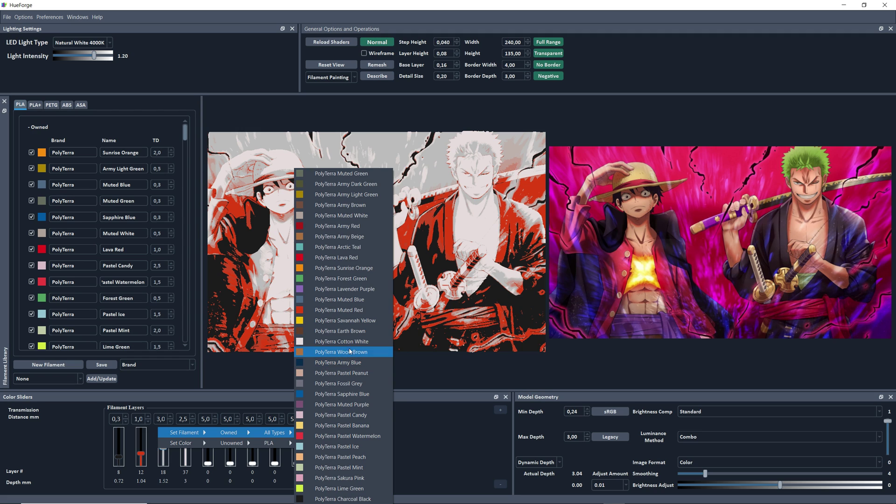
left_click(355, 290)
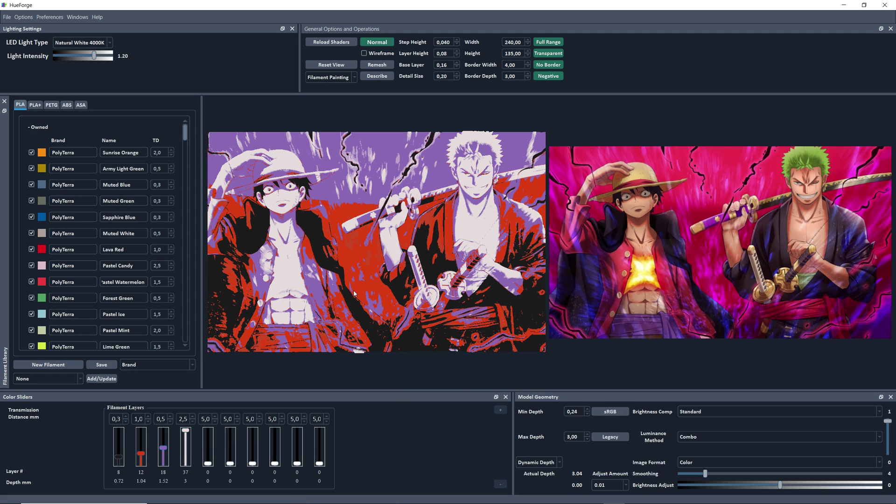
Step: Adjust the Muted Red filament's height to layer 11, a depth of 0.96 mm
left_click_drag(141, 454, 141, 453)
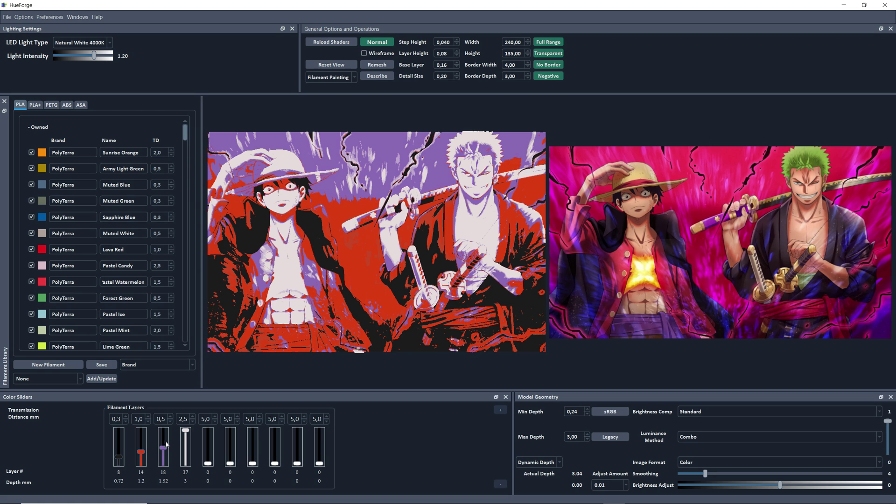
key("Down")
key("Down")
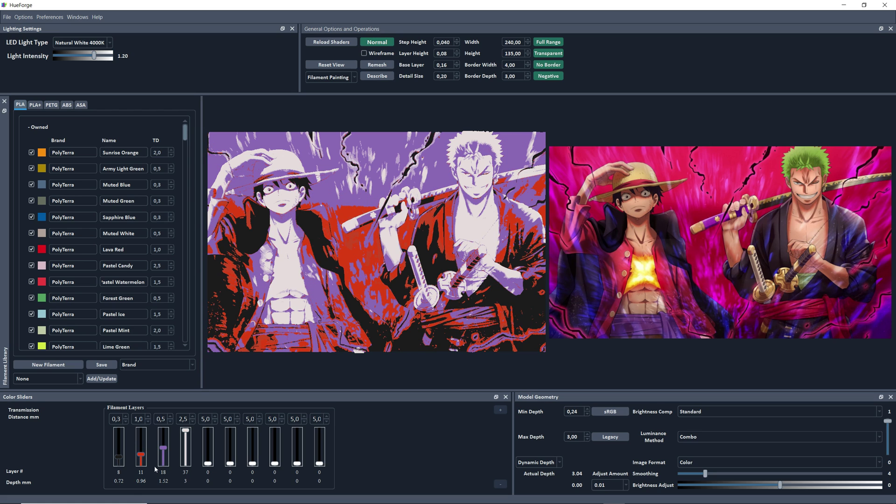
Step: Try the Lavender Purple filament at layer 23 and Cotton White at layer 34, restoring them to layers 18 and 37
scroll(166, 451, "up", 2)
scroll(164, 449, "down", 2)
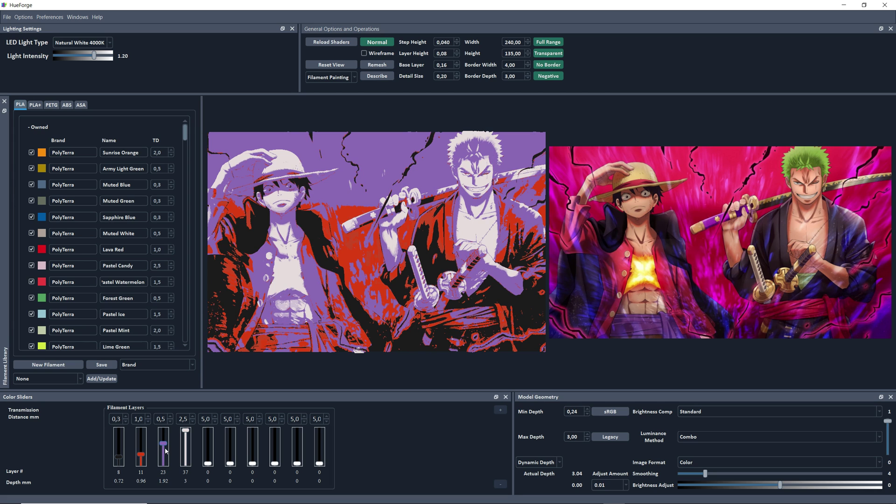
scroll(189, 435, "down", 8)
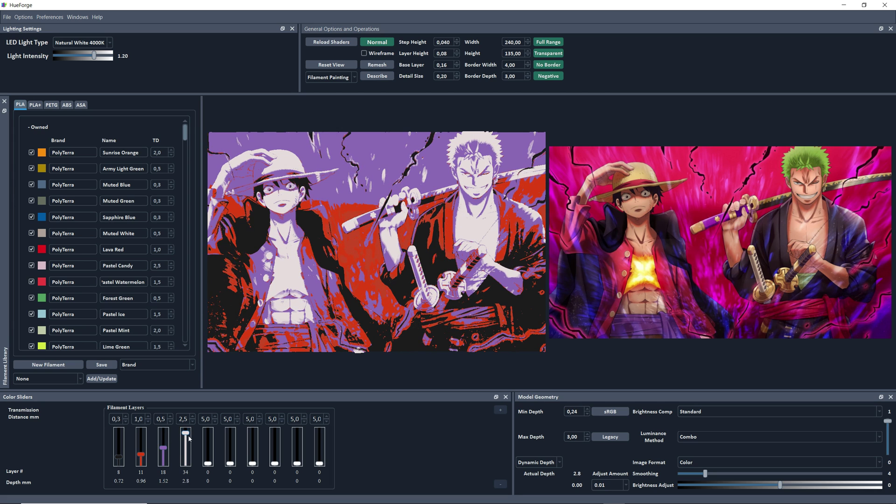
left_click_drag(186, 441, 187, 411)
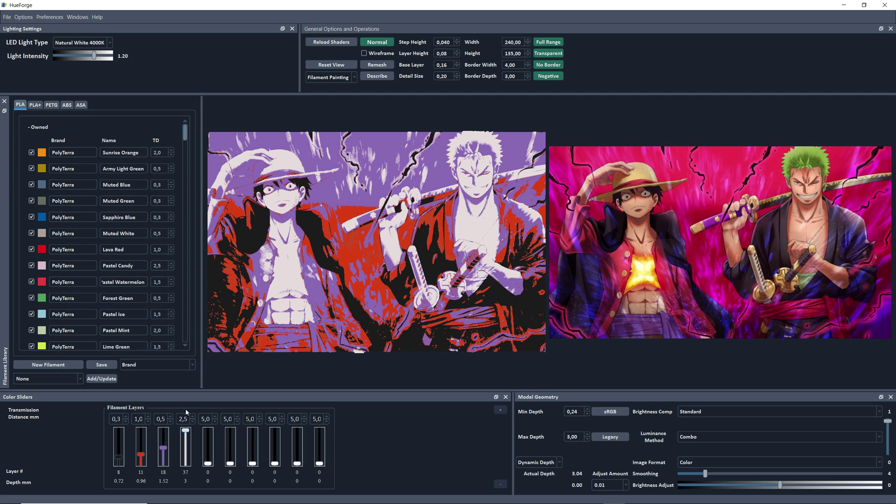
Step: Lower the Lavender Purple filament to layer 16, 1.36 mm deep, and set Muted Red to layer 12, 1.04 mm deep
scroll(117, 459, "up", 1)
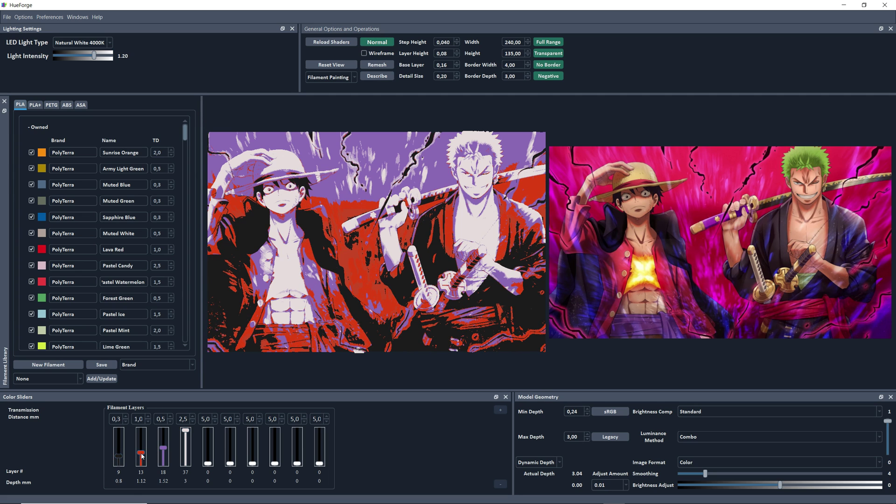
scroll(118, 454, "down", 1)
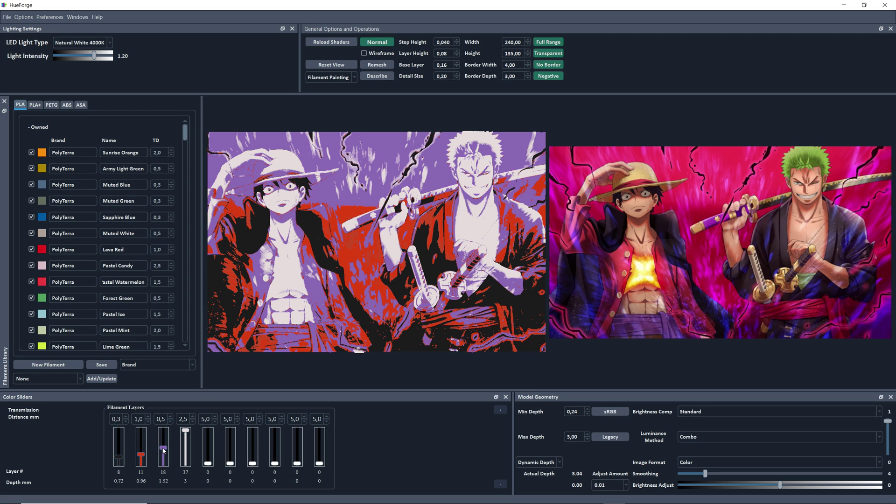
scroll(164, 450, "down", 2)
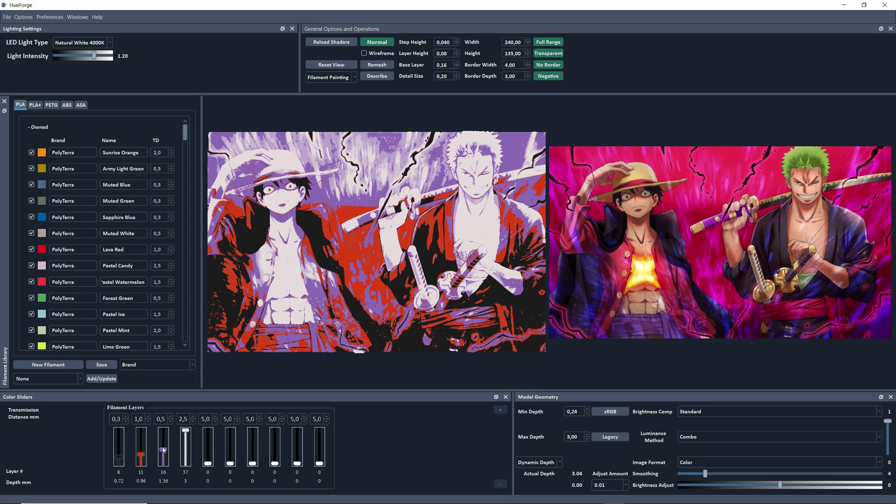
scroll(141, 438, "up", 1)
Step: Assign the owned PolyTerra Lavender Purple filament to the second filament layer
right_click(137, 428)
mouse_move(164, 432)
mouse_move(208, 432)
mouse_move(252, 432)
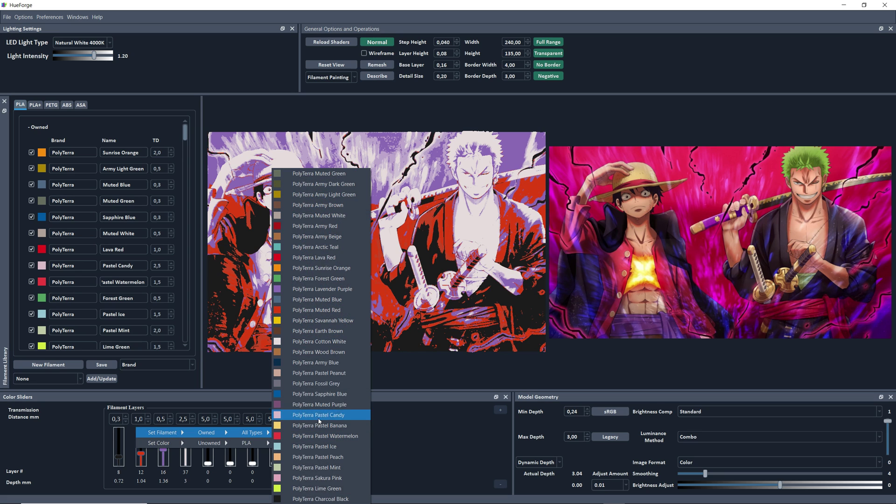
left_click(322, 289)
Step: Assign the owned PolyTerra Muted Red filament to the third filament layer
right_click(159, 428)
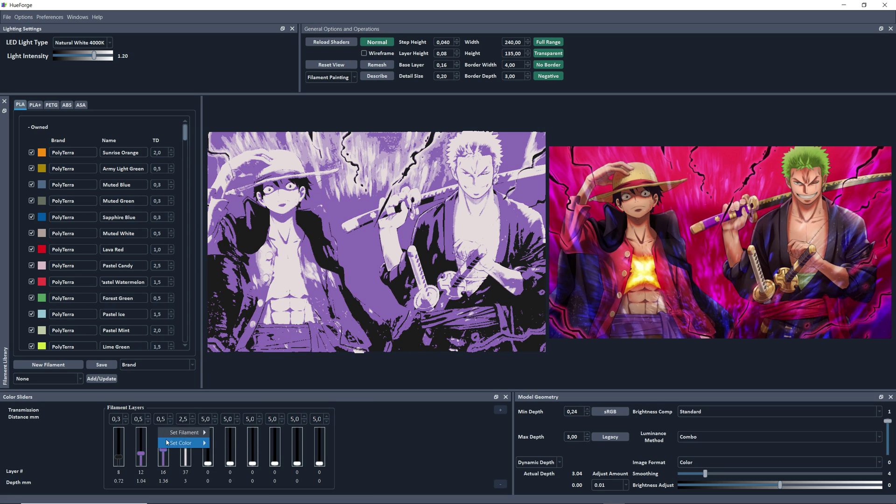
mouse_move(184, 432)
mouse_move(229, 433)
mouse_move(273, 433)
left_click(364, 314)
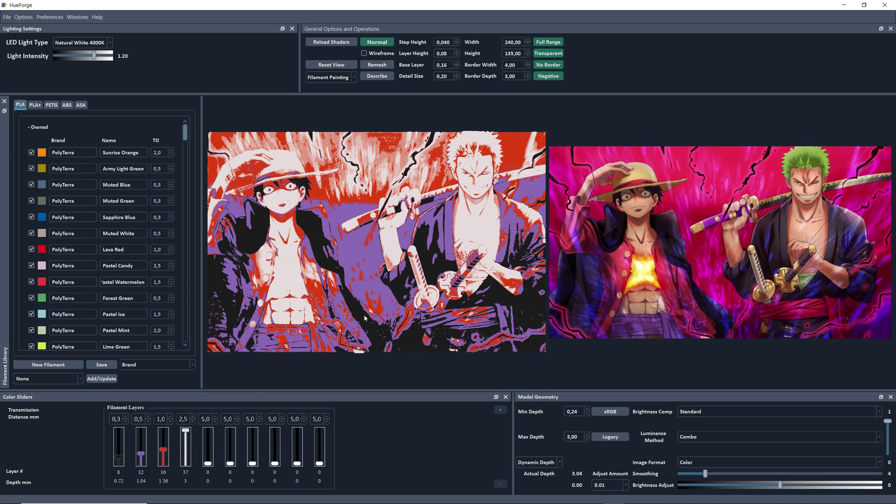
Step: Set the maximum depth to 2 mm and the black, purple, red and white filament heights to layers 7, 10, 12 and 23
scroll(164, 441, "up", 1)
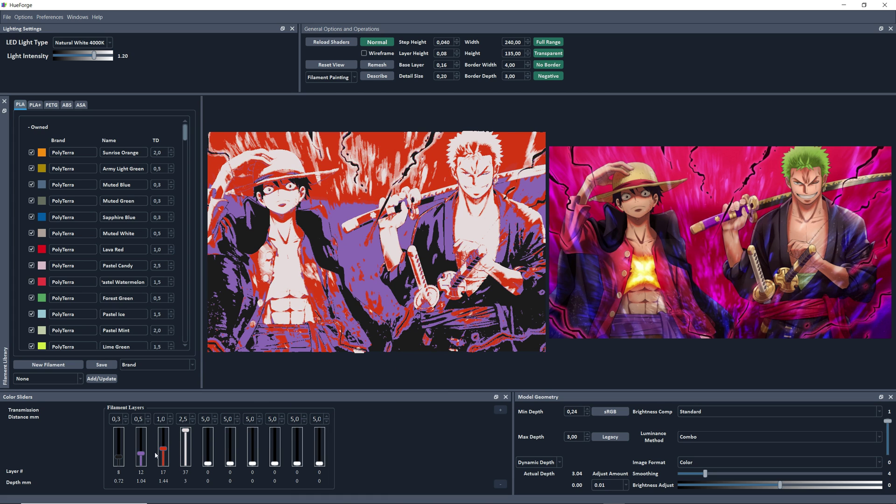
scroll(144, 430, "up", 2)
scroll(144, 431, "down", 4)
scroll(144, 432, "up", 2)
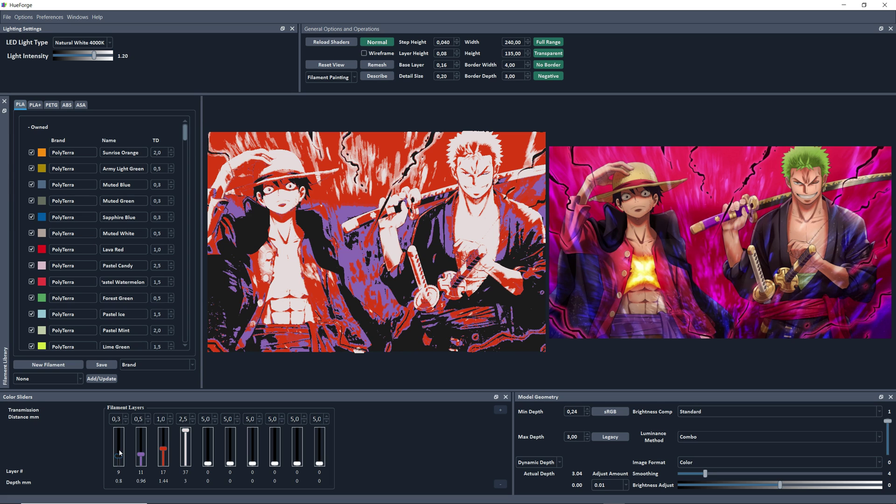
scroll(121, 440, "up", 1)
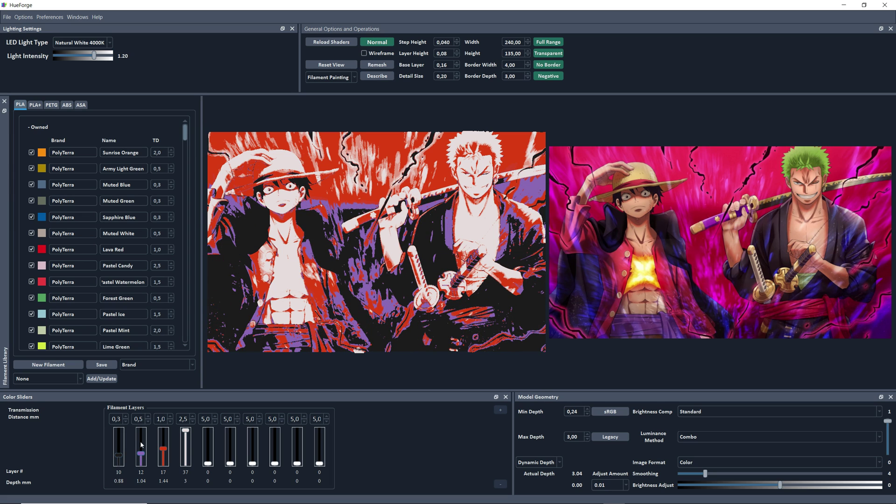
scroll(187, 449, "down", 1)
Step: Assign the owned PolyTerra Pastel Peanut filament to the fourth filament layer
right_click(188, 448)
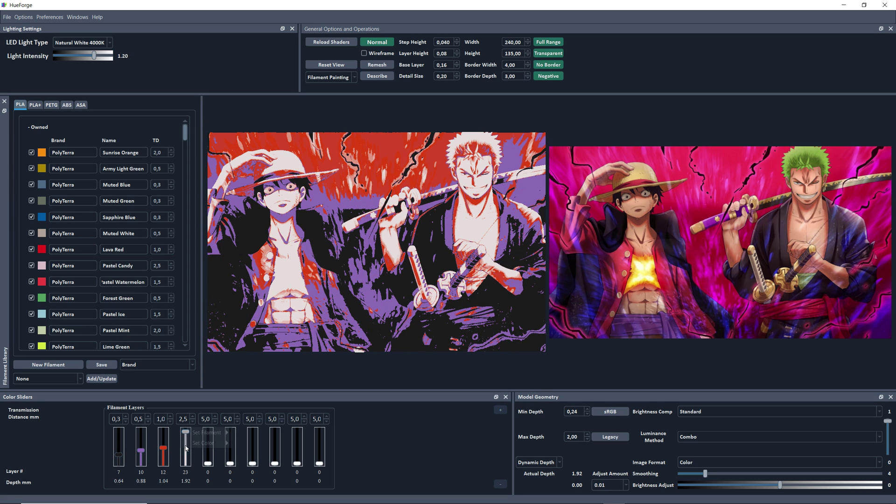
mouse_move(207, 433)
mouse_move(251, 432)
mouse_move(297, 433)
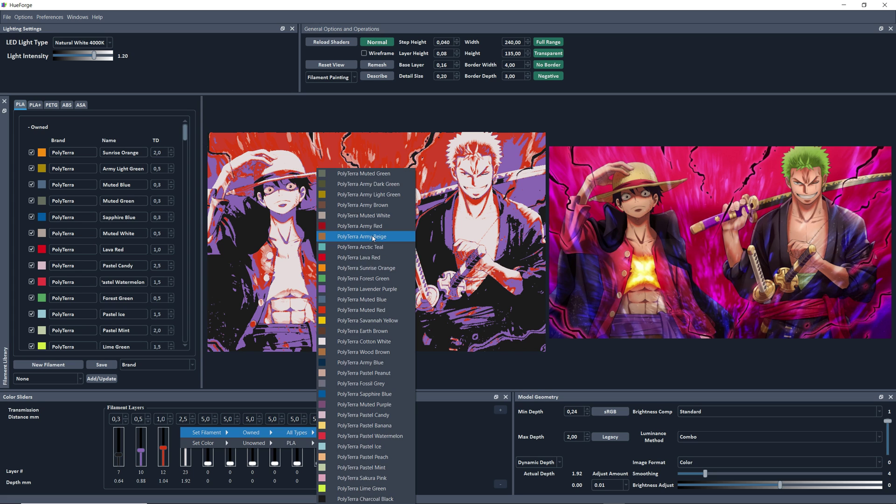
left_click(375, 374)
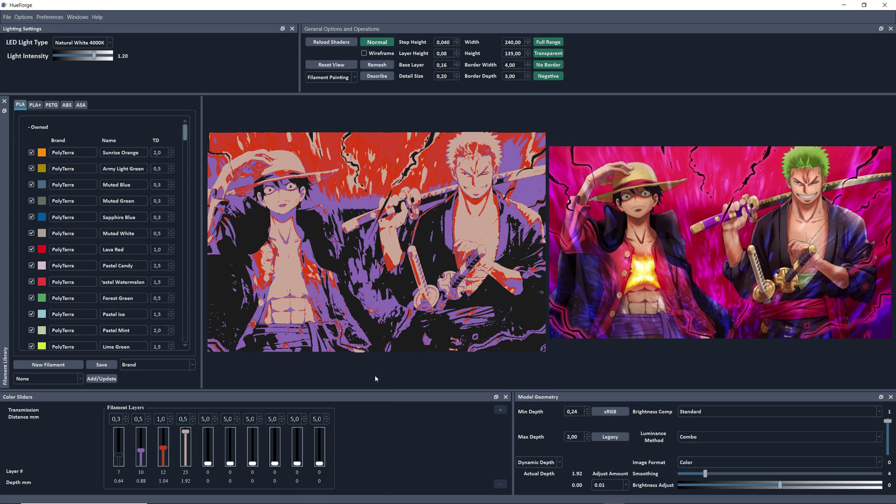
Step: Raise the fifth filament layer to layer 24, 2 mm deep, and assign the owned PolyTerra Cotton White filament to it
left_click_drag(207, 463, 210, 422)
right_click(208, 430)
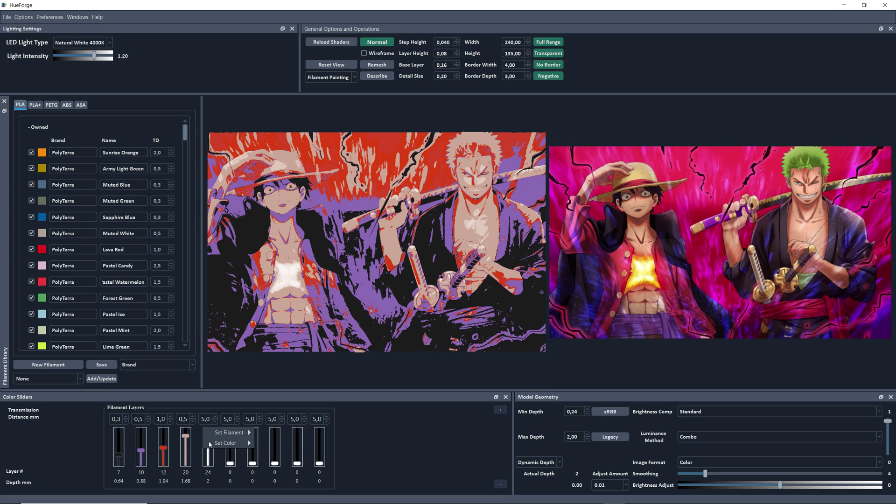
mouse_move(228, 433)
mouse_move(274, 432)
mouse_move(319, 433)
left_click(405, 349)
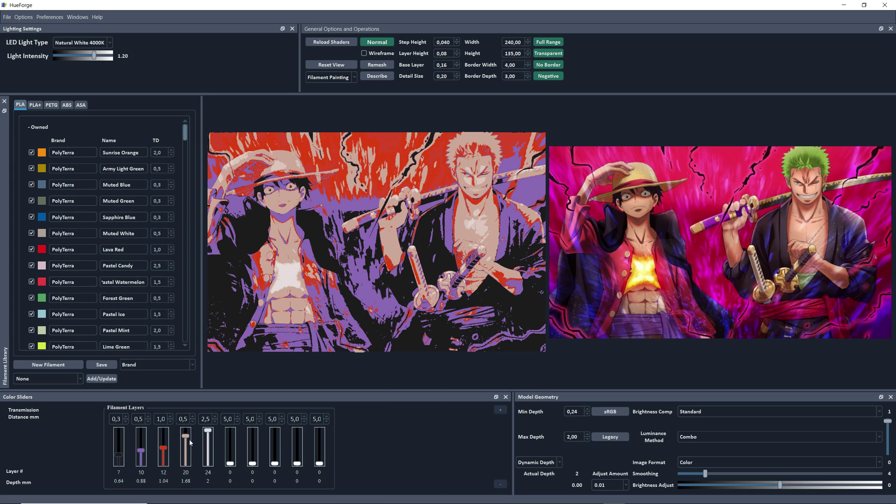
Step: Lower the Pastel Peanut filament to layer 16, 1.36 mm deep, and raise the sixth filament layer to layer 24, 2 mm deep
left_click_drag(187, 436, 185, 439)
left_click_drag(230, 464, 235, 411)
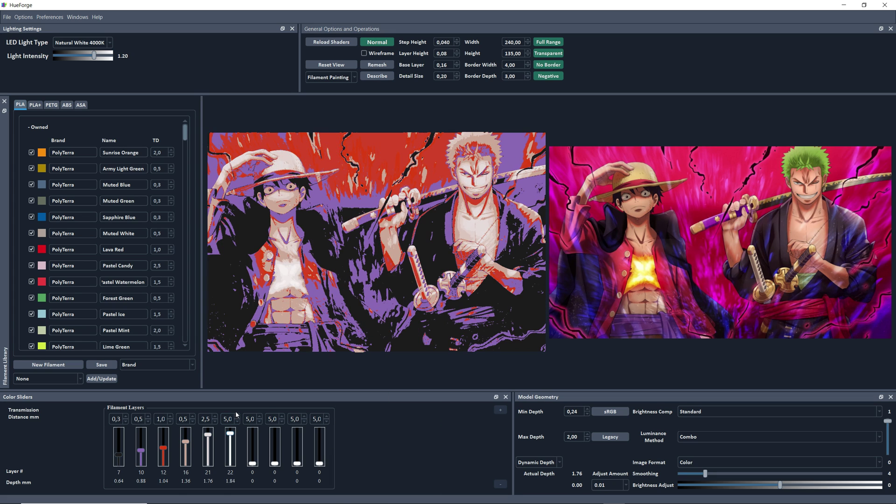
Step: Assign the owned PolyTerra Savannah Yellow filament to the fifth filament layer and lower it to layer 17, 1.44 mm deep
right_click(203, 428)
mouse_move(251, 432)
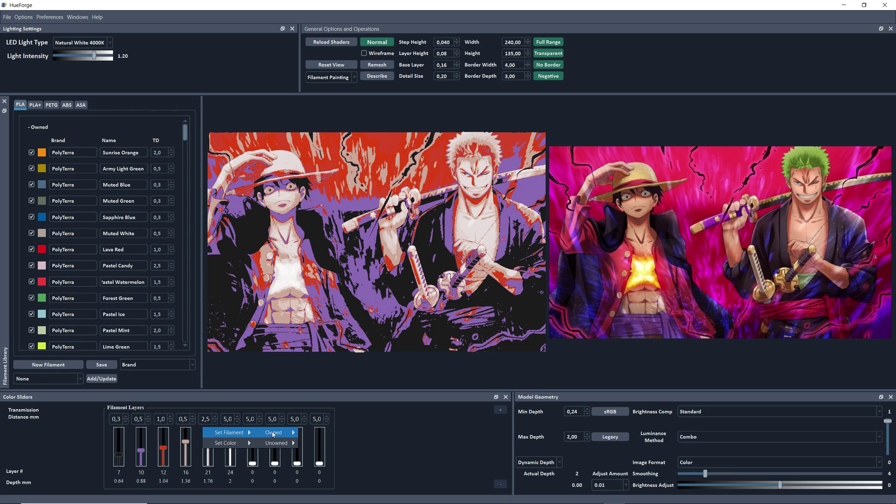
mouse_move(283, 433)
left_click(407, 321)
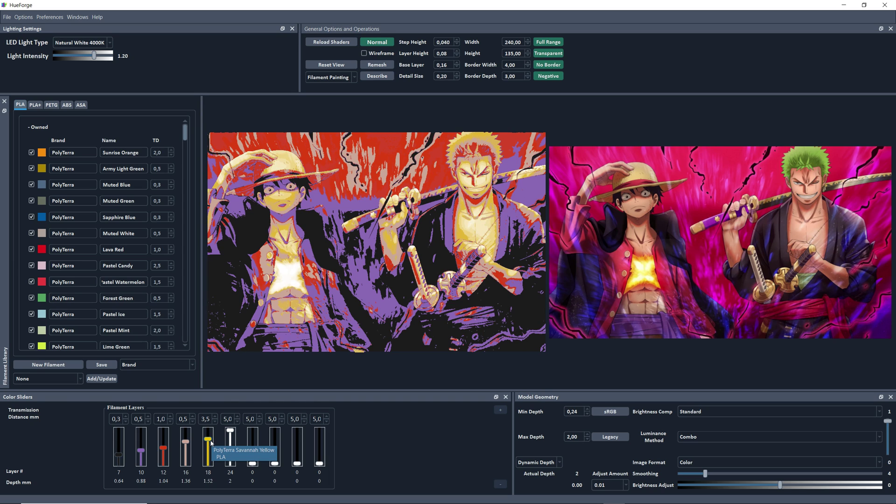
left_click_drag(185, 441, 186, 441)
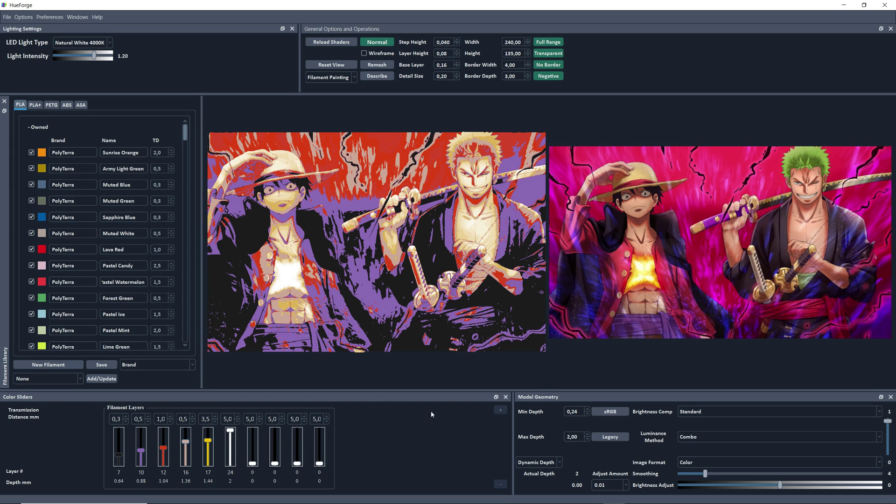
Step: Set the Lavender Purple filament to layer 9, 0.8 mm deep, and keep Charcoal Black at layer 7 after trying neighbouring heights
left_click_drag(140, 451, 145, 453)
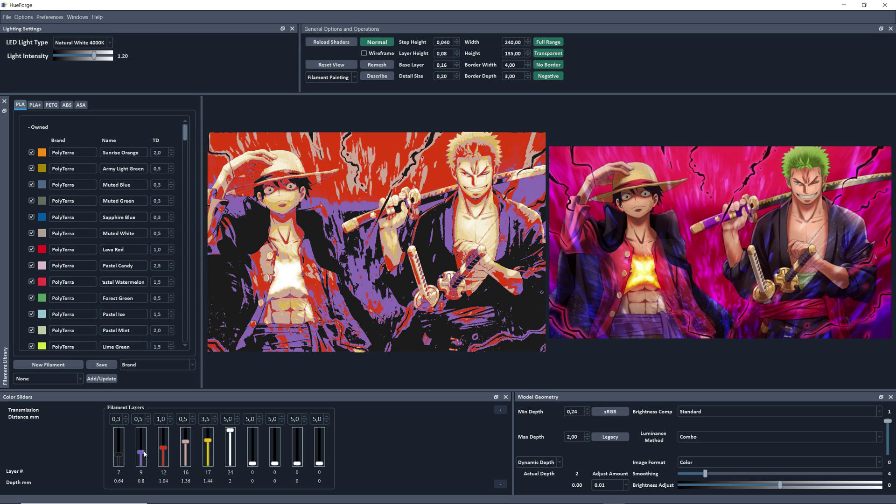
scroll(144, 452, "up", 1)
key("Down")
scroll(119, 453, "down", 1)
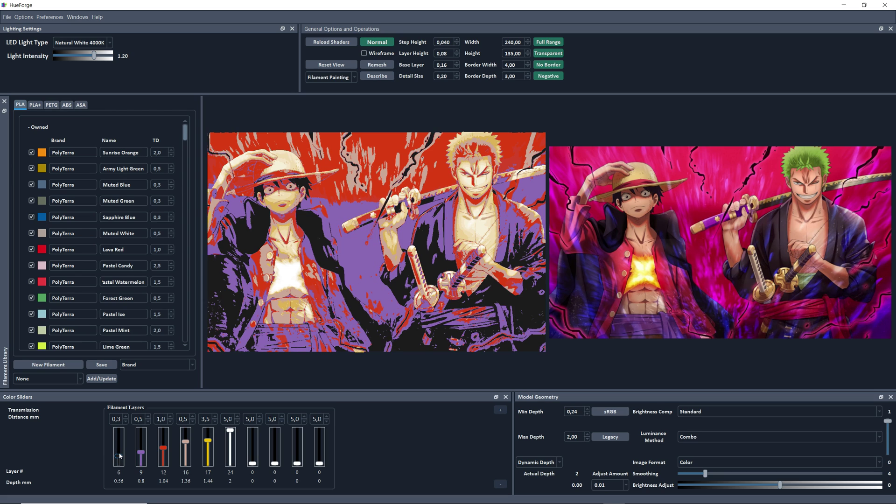
scroll(120, 456, "up", 2)
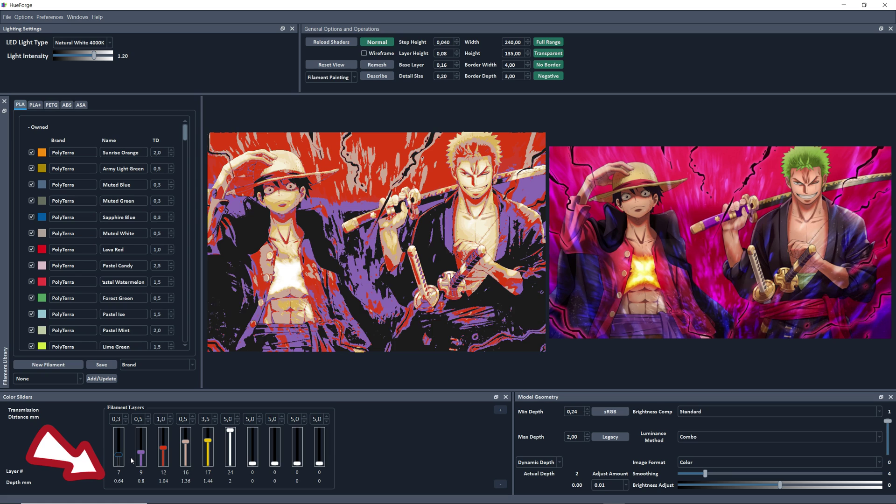
scroll(144, 460, "up", 1)
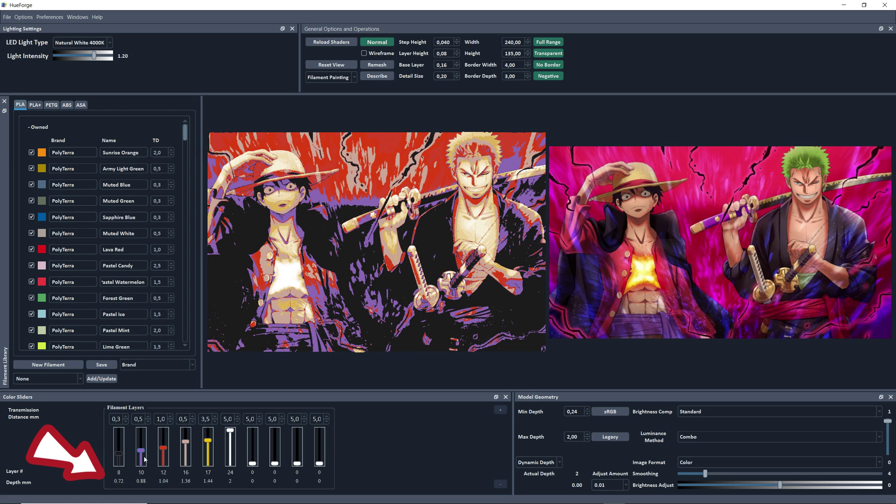
scroll(145, 460, "down", 1)
scroll(120, 461, "down", 1)
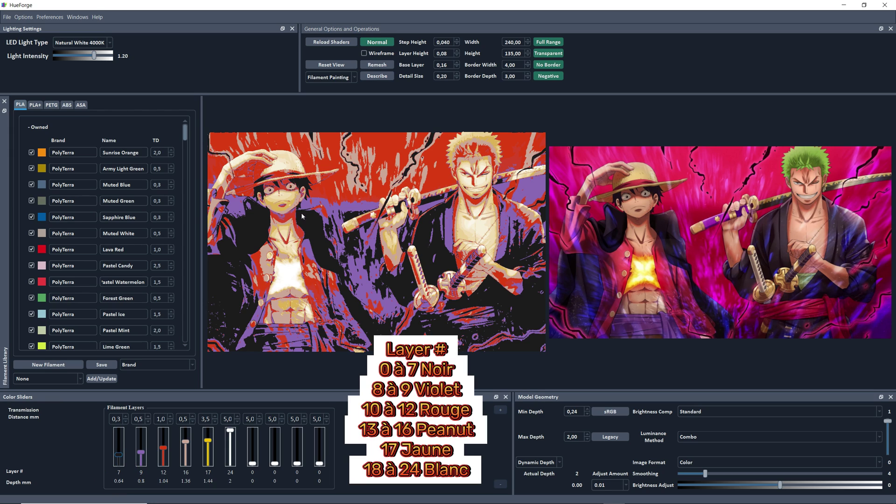
Step: Save the project under the new name One Piece Luffy & Zoro in the Projects folder
left_click(7, 17)
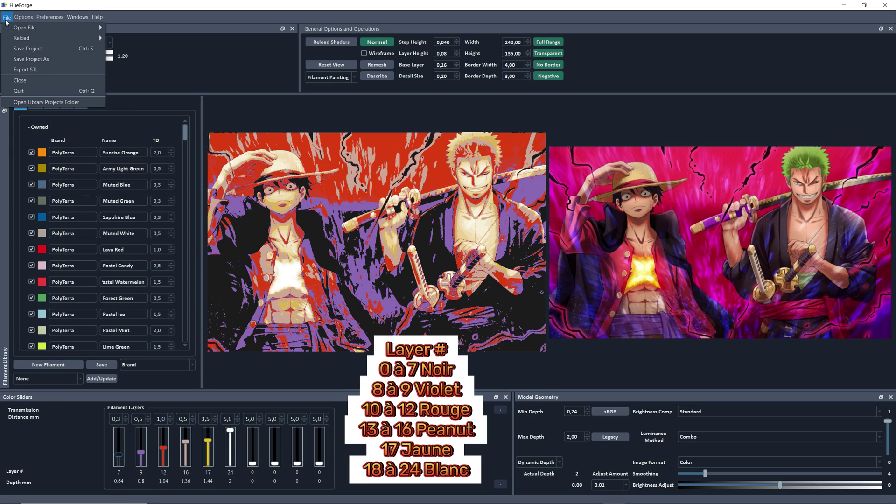
left_click(52, 59)
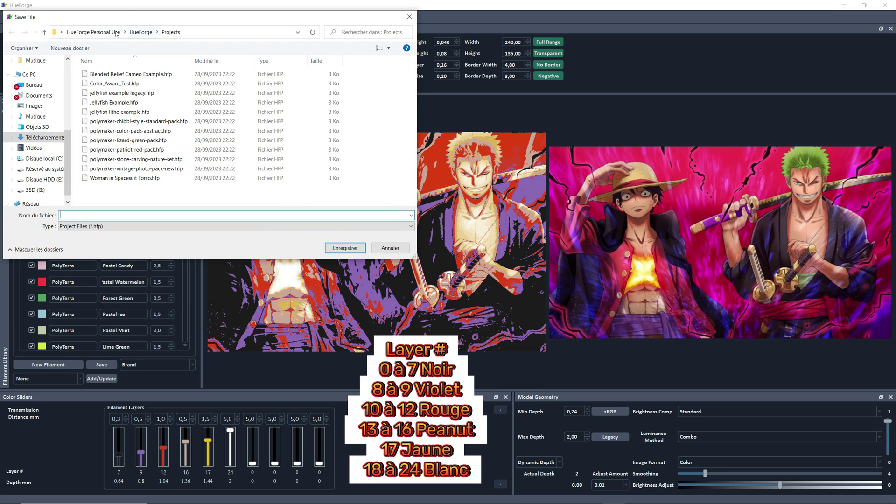
type("One Piece Luffy & Zoro")
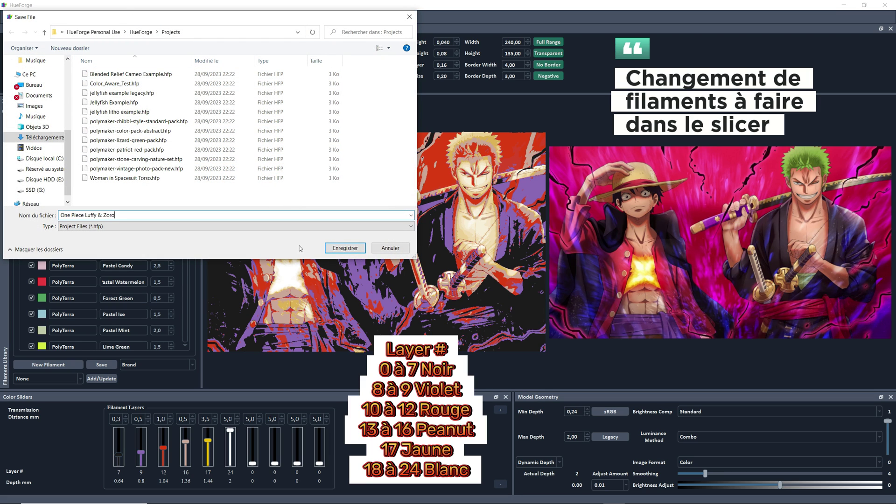
left_click(331, 249)
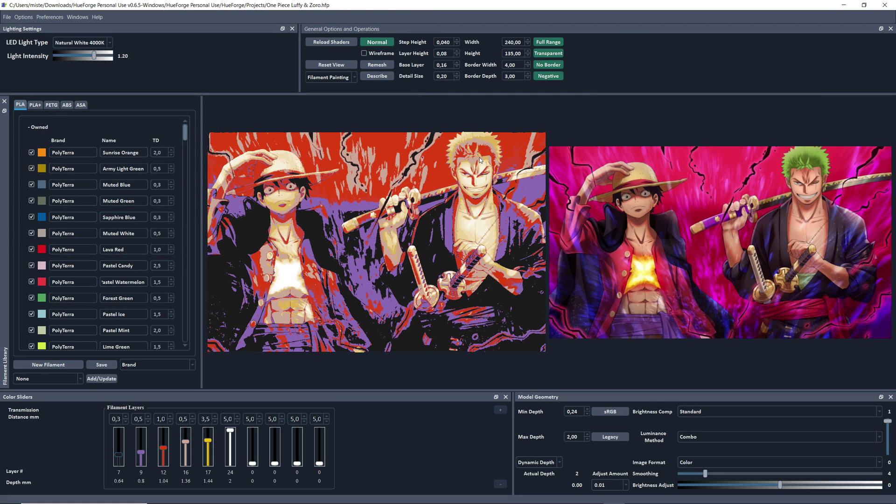
Step: Try the Bright Enhance 1 and Bright Enhance 2 brightness compensations on the picture, returning to Standard
left_click(714, 412)
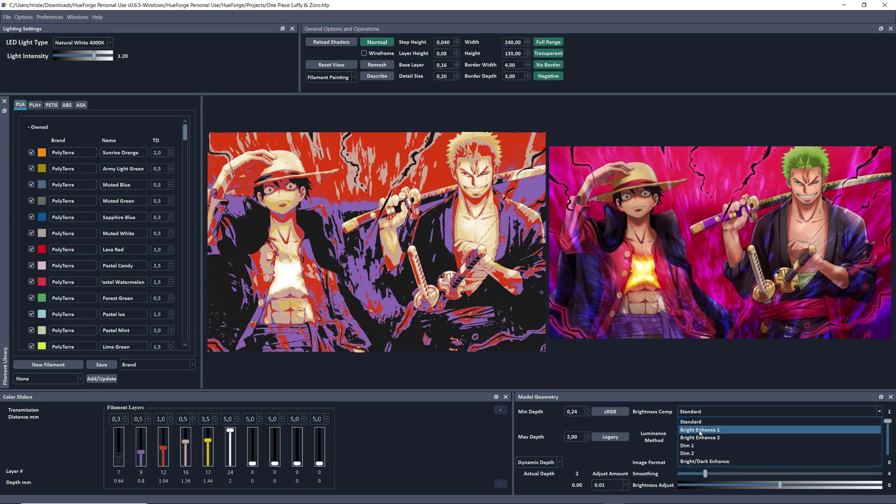
left_click(698, 429)
left_click(700, 412)
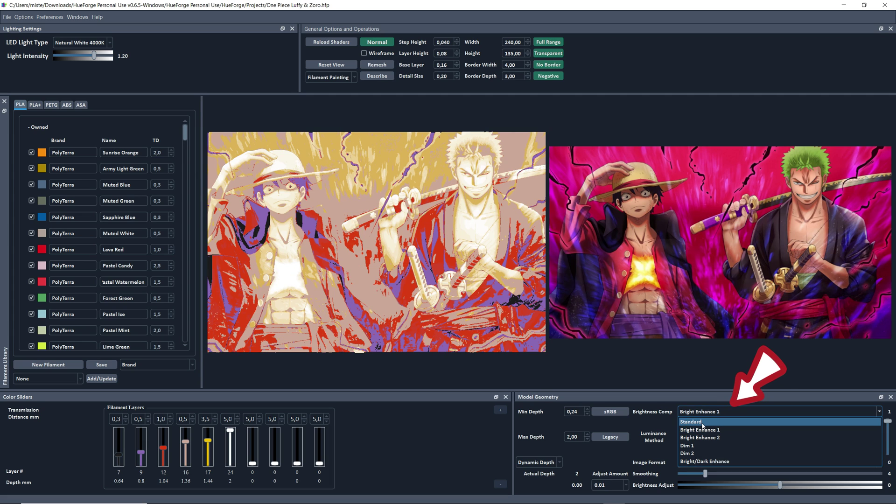
left_click(691, 421)
left_click(700, 412)
left_click(695, 437)
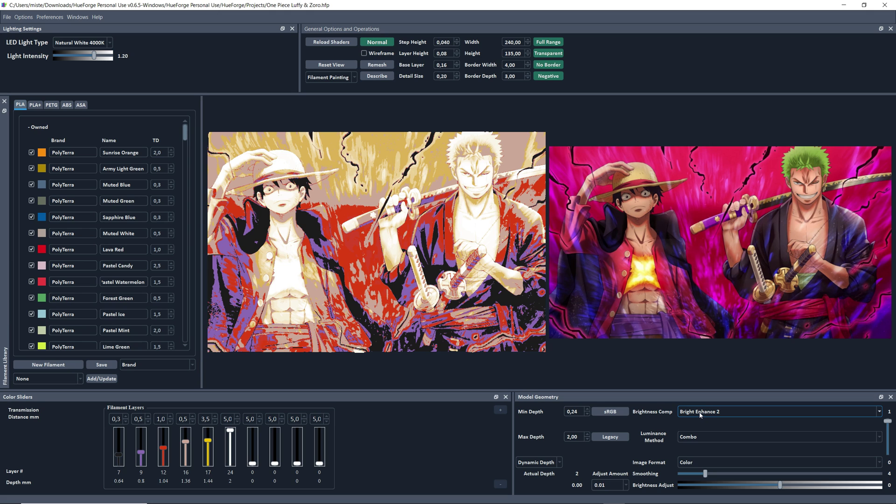
left_click(700, 415)
left_click(701, 429)
left_click(702, 413)
left_click(703, 422)
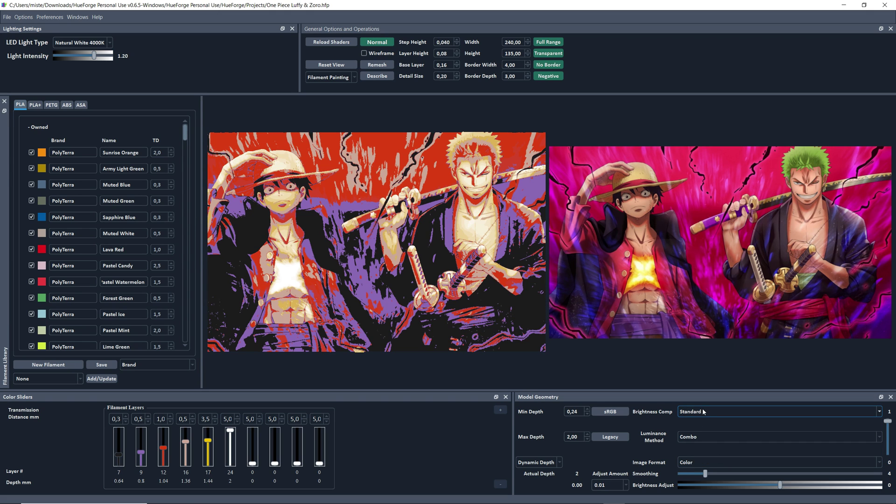
Step: Try the Dim 1 and Dim 2 brightness compensations on the picture
left_click(704, 412)
left_click(702, 445)
left_click(698, 412)
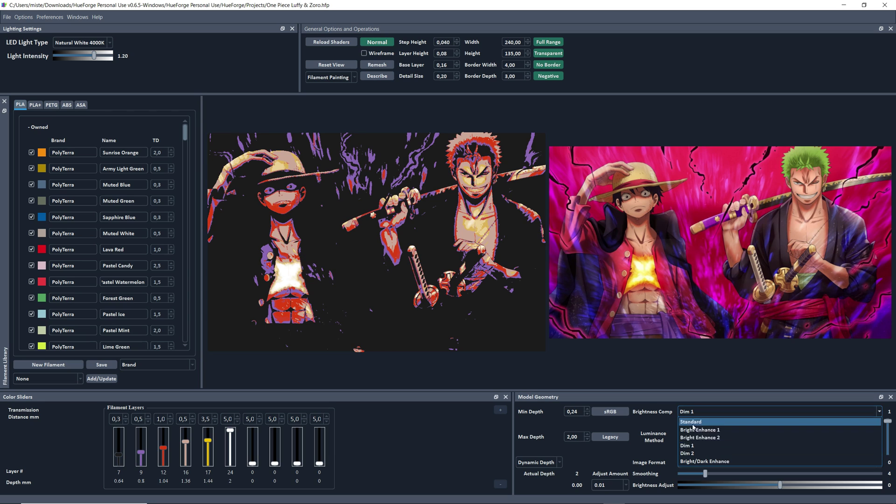
left_click(702, 453)
left_click(694, 412)
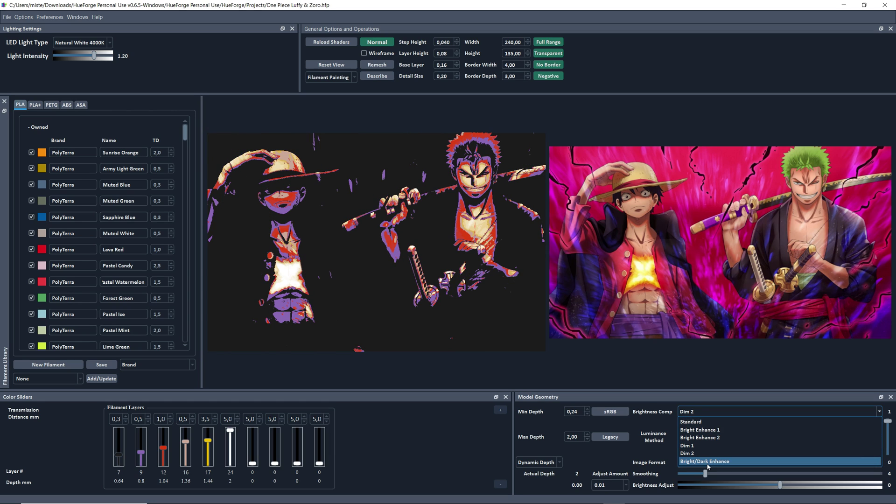
left_click(698, 396)
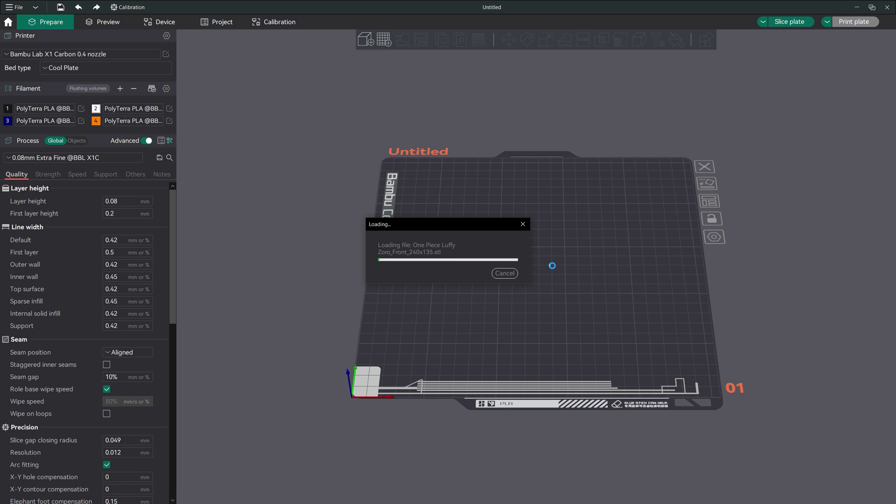
Step: In Bambu Studio, dismiss the triangle-count notice and switch the wall generator from Arachne to the other available type
left_click_drag(782, 310, 786, 329)
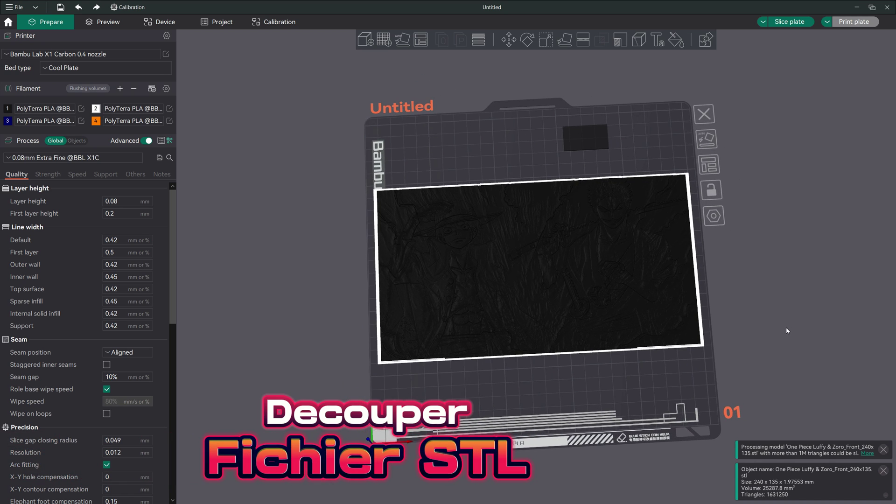
left_click(884, 450)
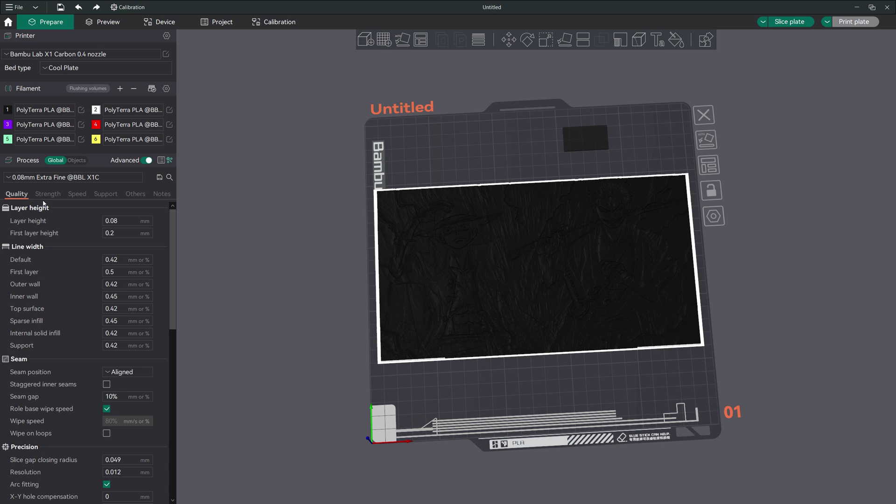
left_click_drag(173, 233, 158, 337)
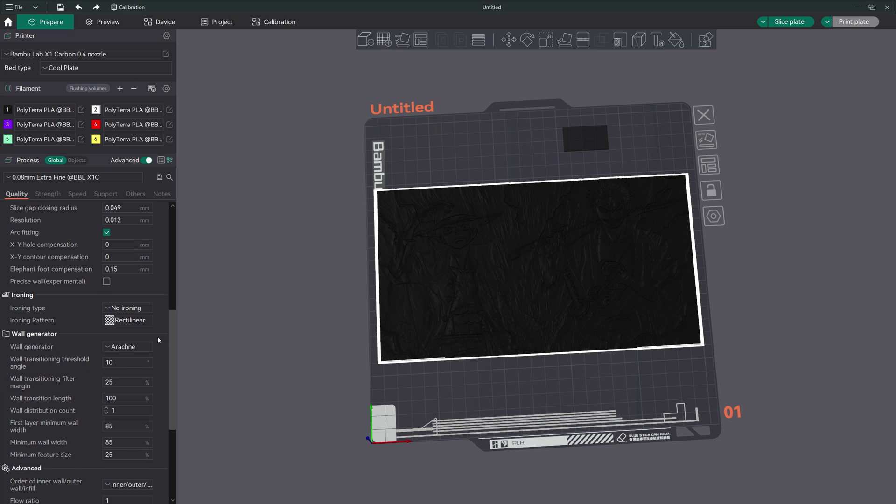
left_click(128, 347)
left_click(127, 360)
left_click_drag(169, 372, 180, 224)
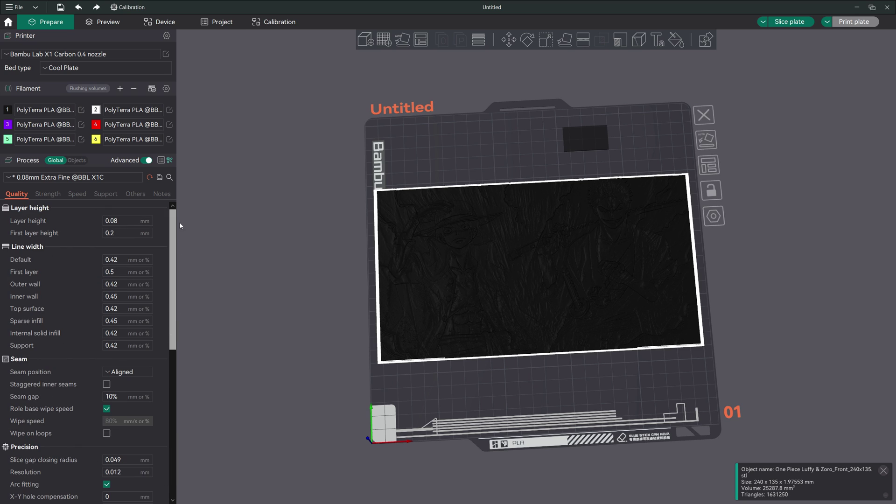
Step: Set the sparse infill density to 100% and the sparse infill pattern to Rectilinear
left_click(47, 195)
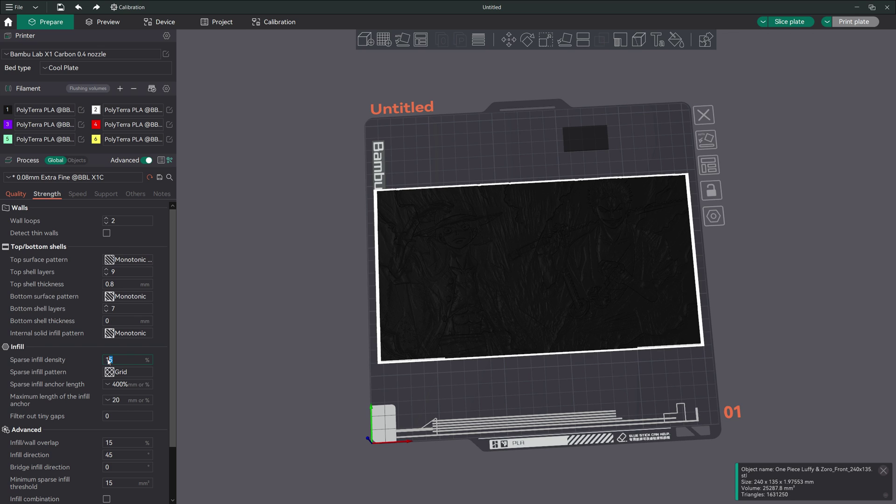
type("100")
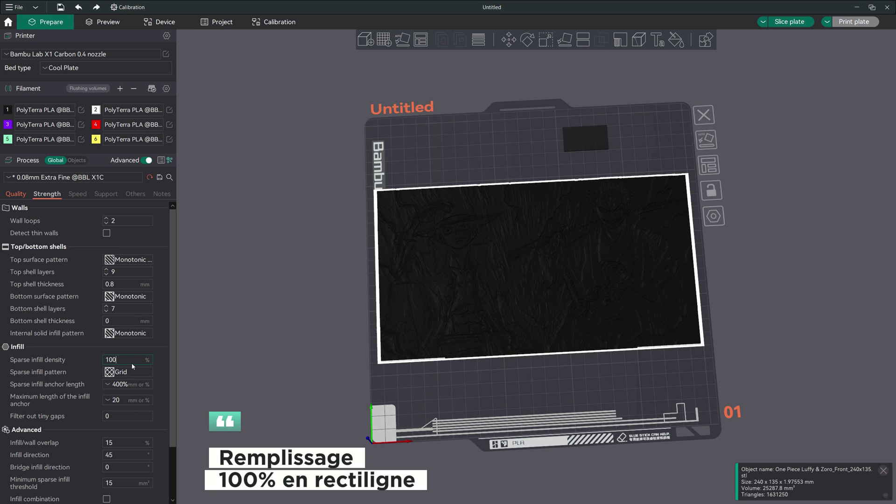
key("Return")
left_click(173, 213)
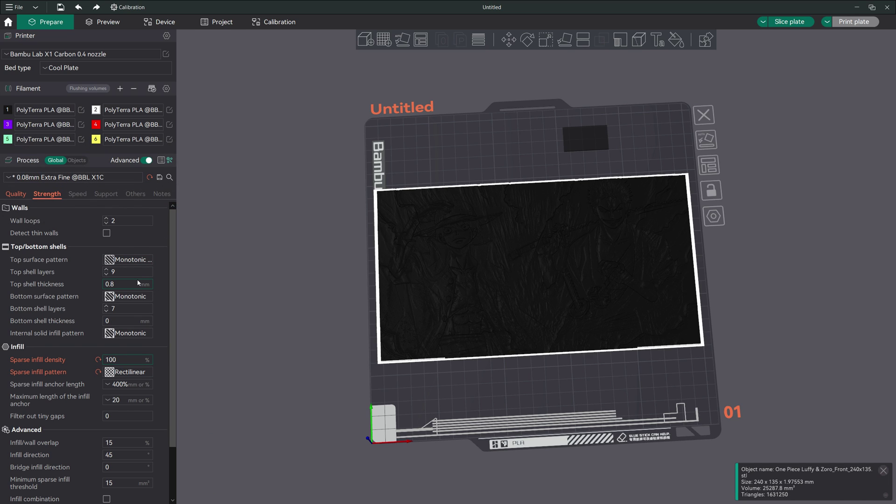
scroll(137, 279, "down", 3)
scroll(136, 279, "up", 3)
Step: Review the speed, support and prime tower settings and the flushing volumes for filament changes
left_click(77, 195)
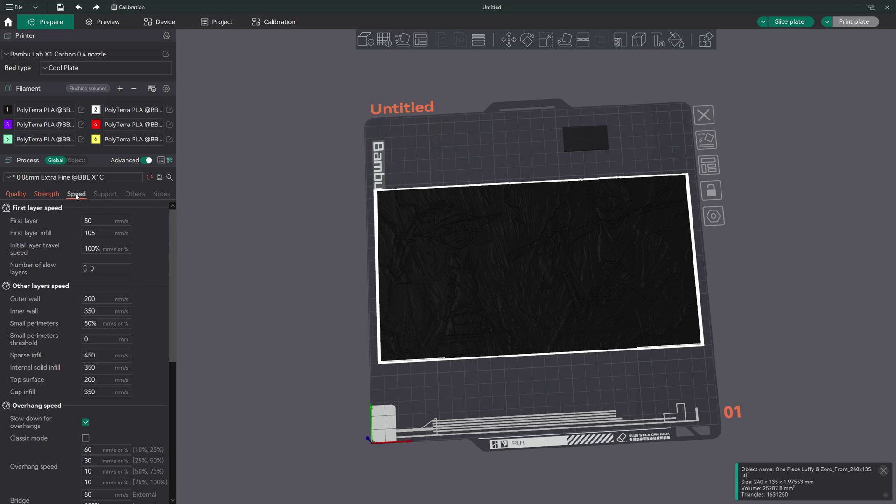
left_click(101, 195)
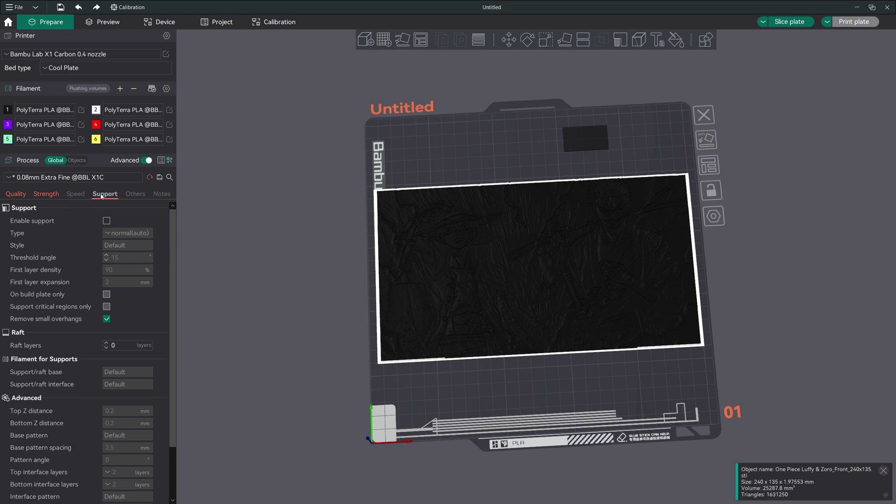
left_click(138, 196)
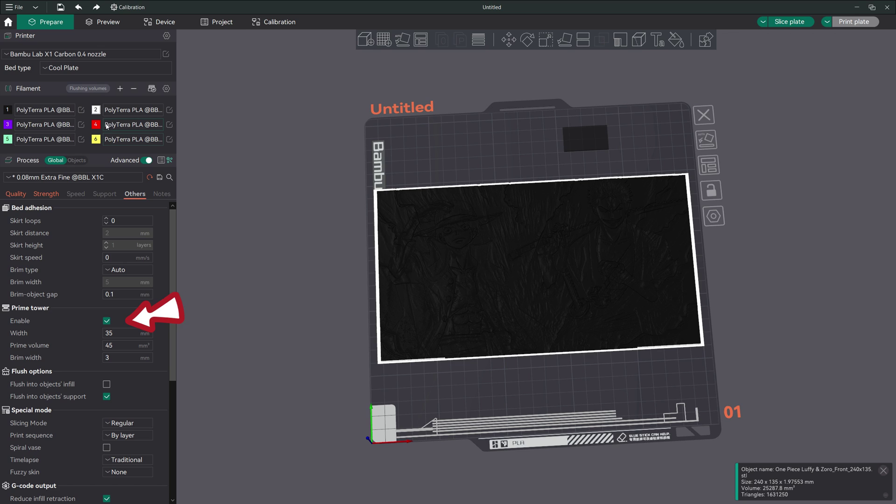
left_click(88, 89)
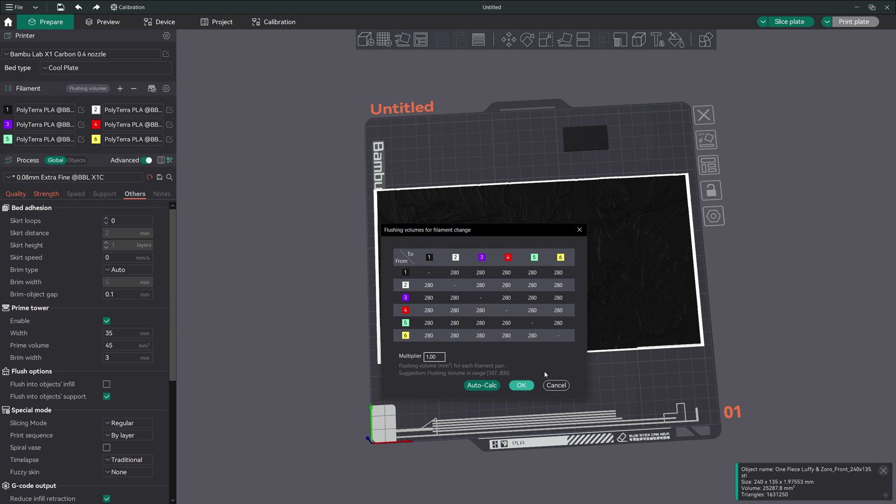
left_click(527, 386)
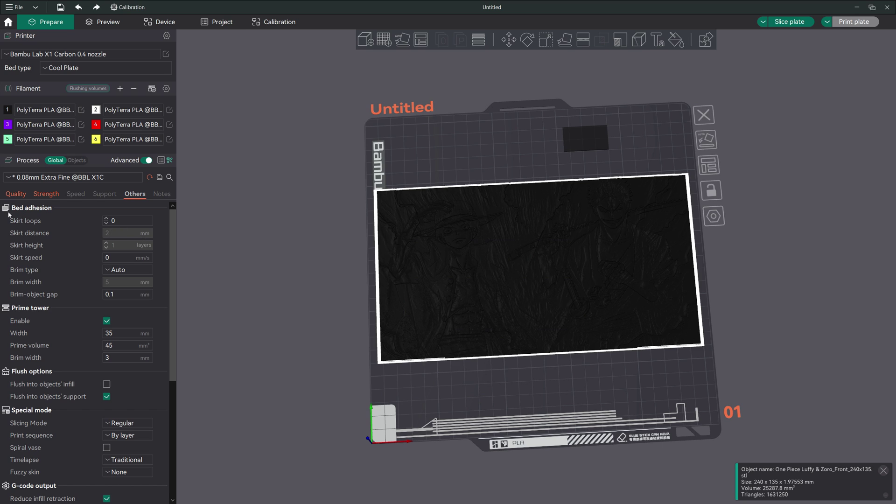
left_click(14, 194)
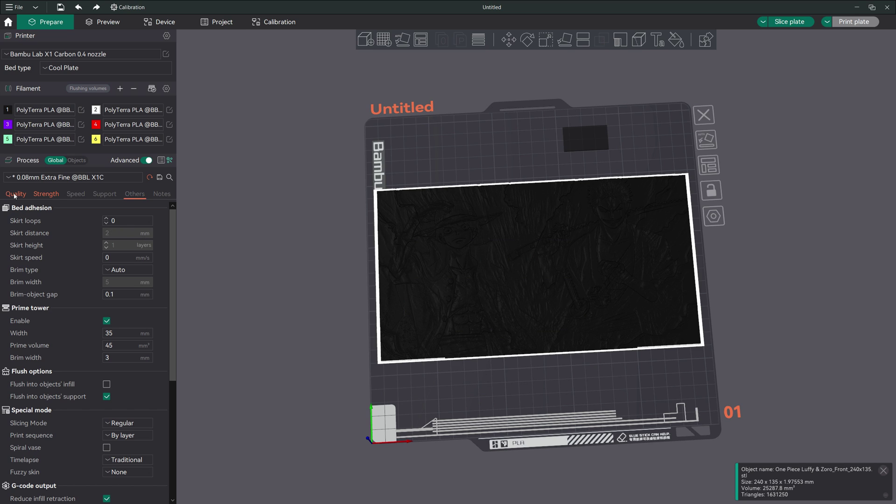
left_click(87, 89)
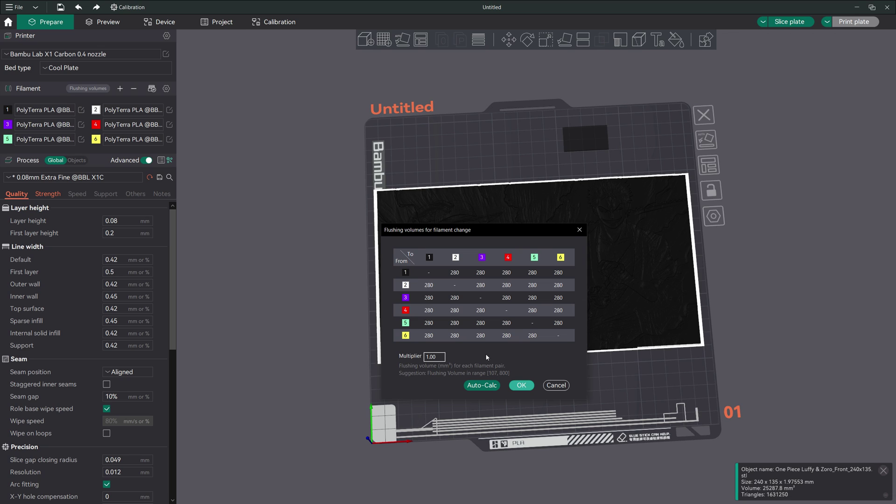
left_click(579, 230)
Step: Preview the sliced plate, add a change to purple Filament 3 at layer 7, and slice again
left_click(101, 23)
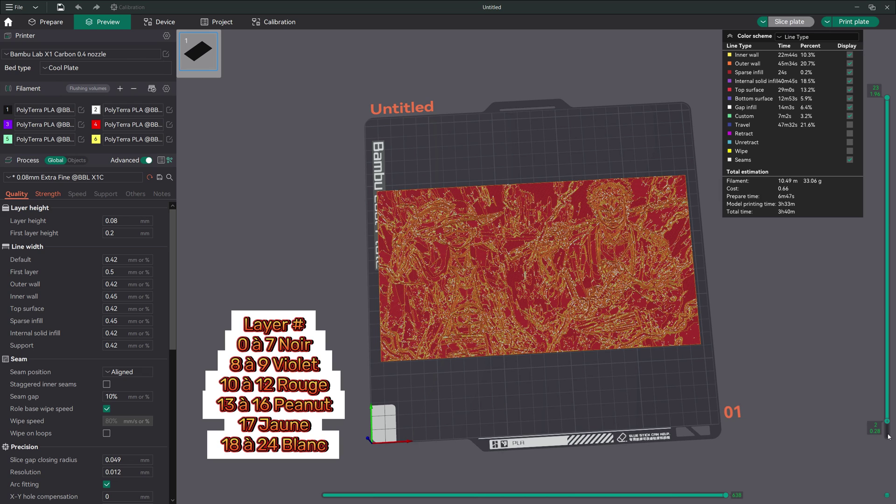
scroll(891, 426, "up", 3)
left_click_drag(893, 412, 893, 364)
right_click(887, 347)
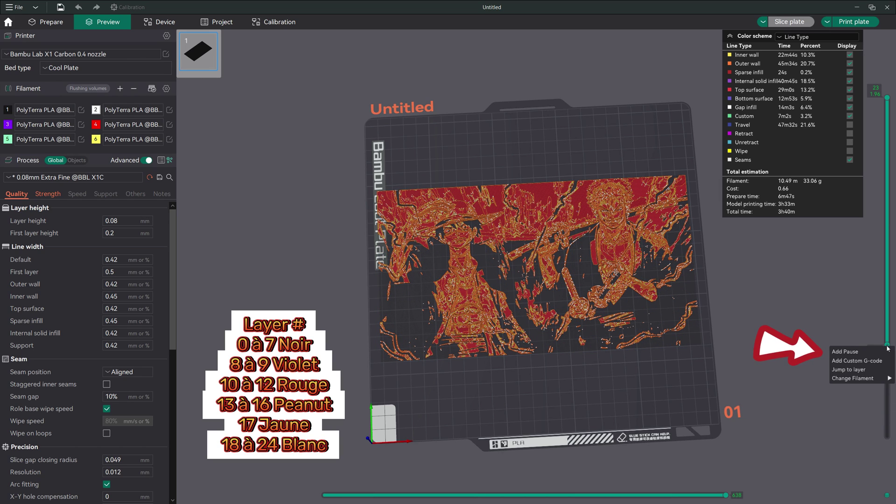
mouse_move(871, 378)
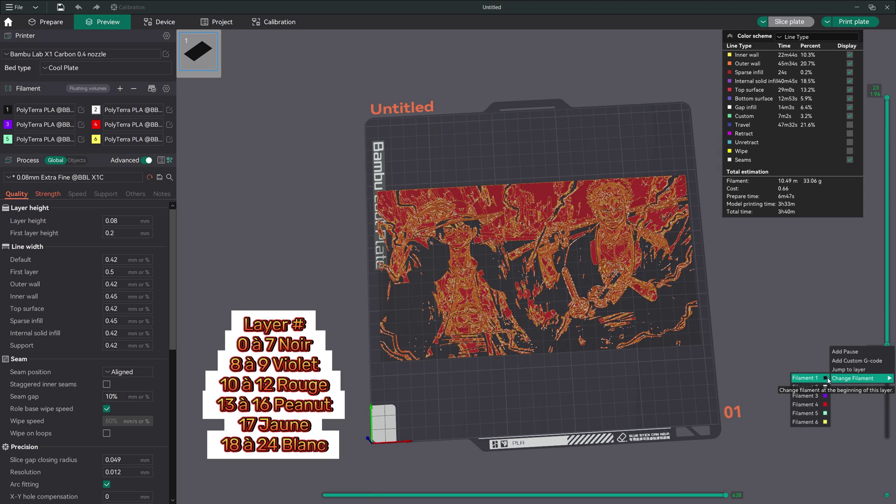
left_click(812, 396)
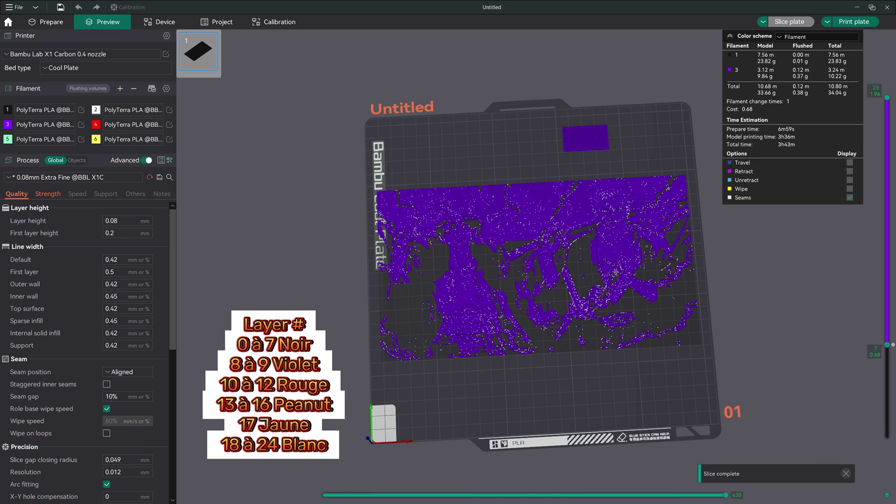
Step: Add a change to red Filament 4 at layer 9 and slice the plate again
left_click_drag(893, 344, 889, 436)
left_click_drag(889, 399, 888, 314)
right_click(888, 315)
mouse_move(854, 347)
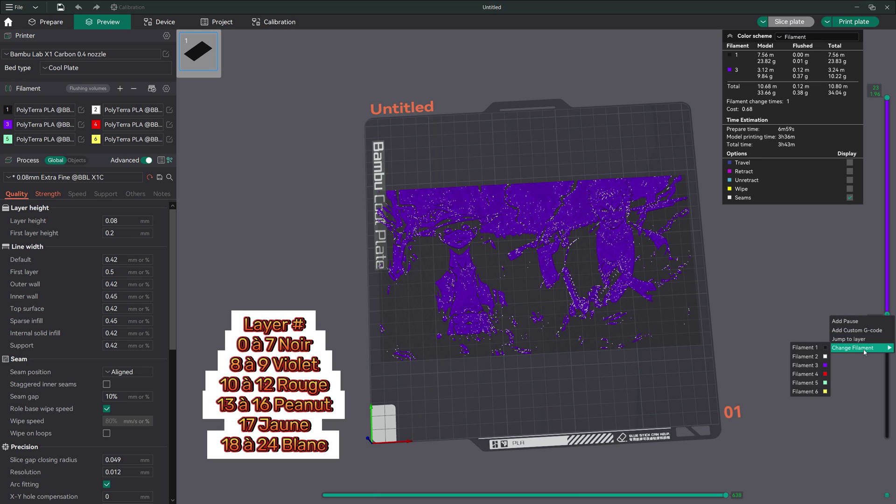
left_click(820, 374)
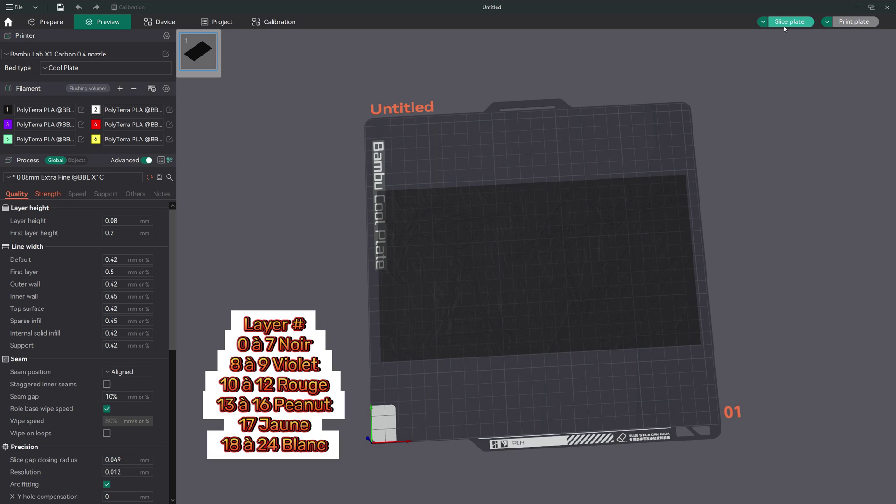
left_click(790, 22)
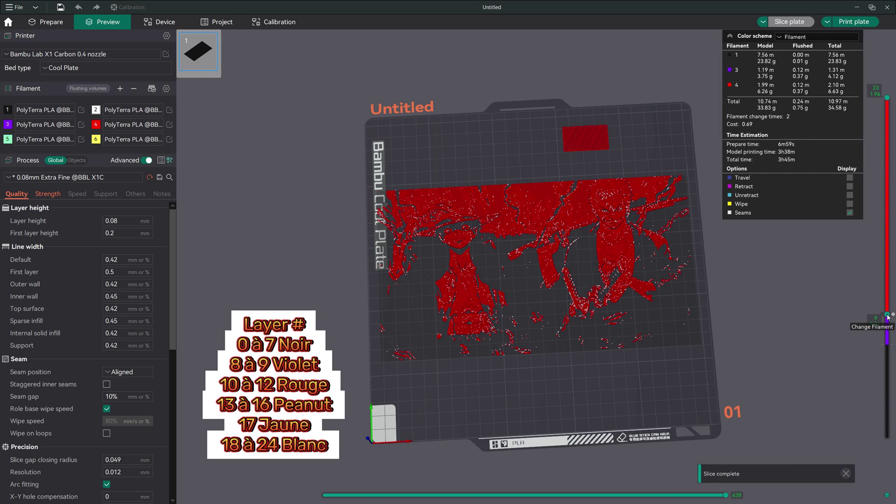
Step: Add a change to green Filament 5 at layer 12 and slice the plate again
left_click_drag(888, 311, 888, 270)
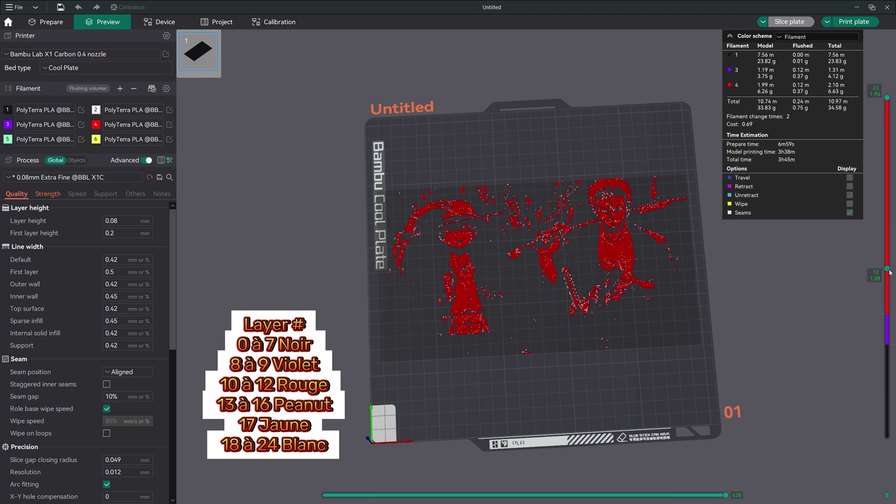
right_click(889, 271)
mouse_move(859, 303)
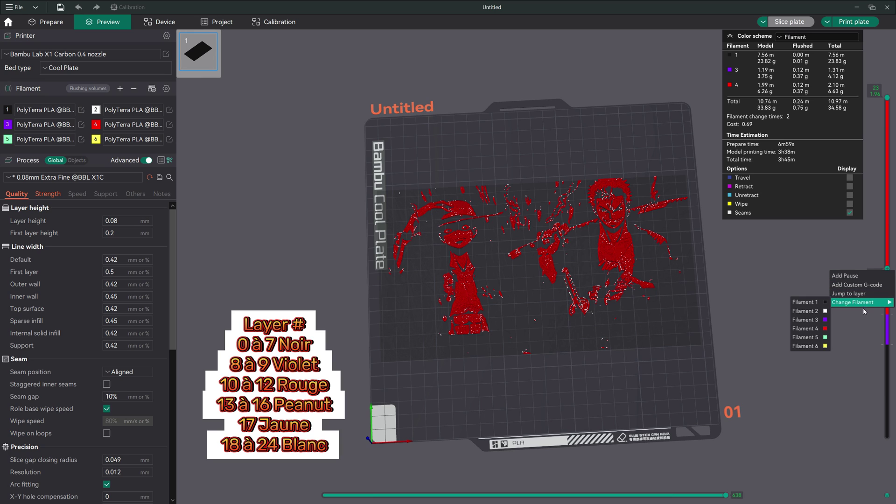
left_click(806, 337)
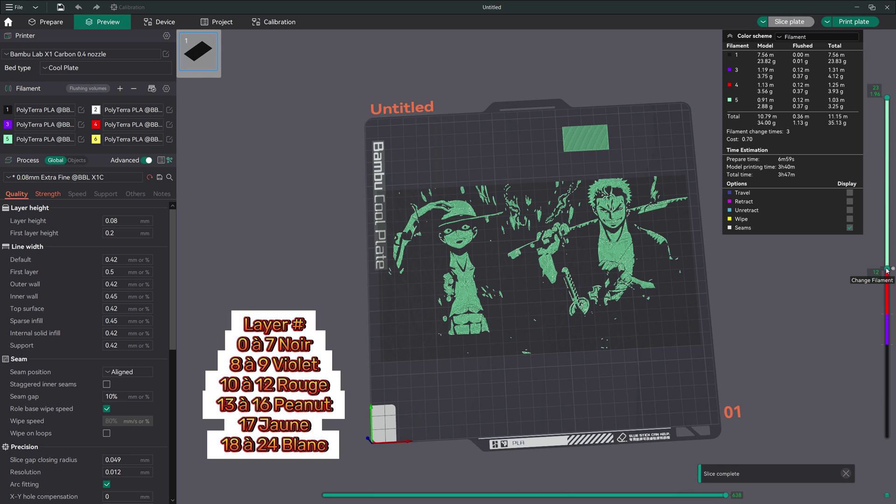
Step: Add a change to yellow Filament 6 at layer 16 and slice the plate again
left_click_drag(888, 270, 887, 212)
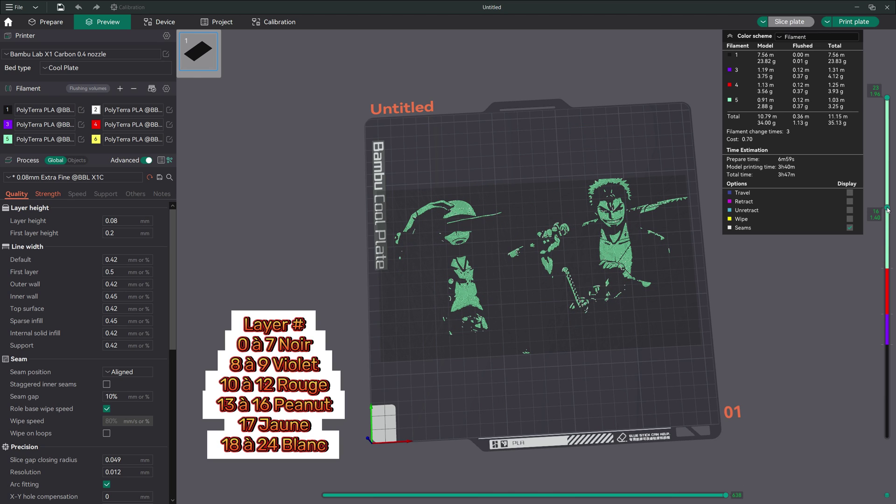
right_click(888, 210)
mouse_move(868, 243)
left_click(817, 284)
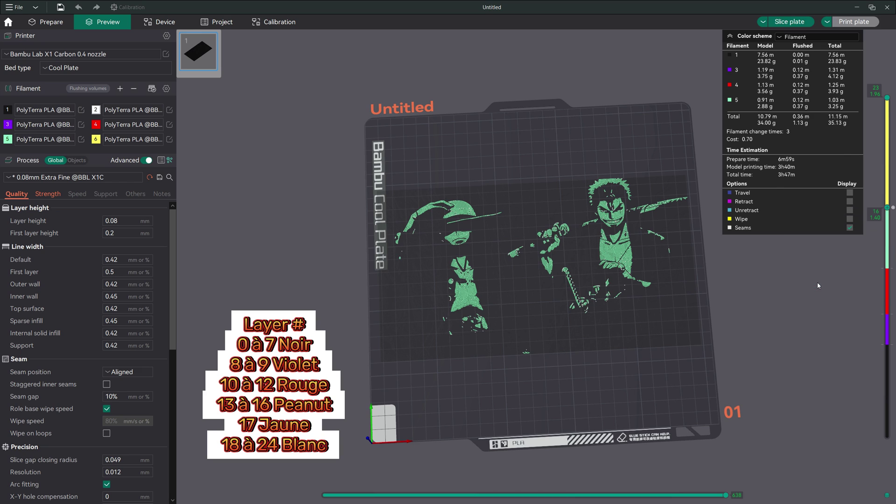
Step: Add a change to white Filament 2 at layer 17, slice the plate again and inspect the sliced picture
left_click_drag(886, 211, 890, 195)
right_click(890, 195)
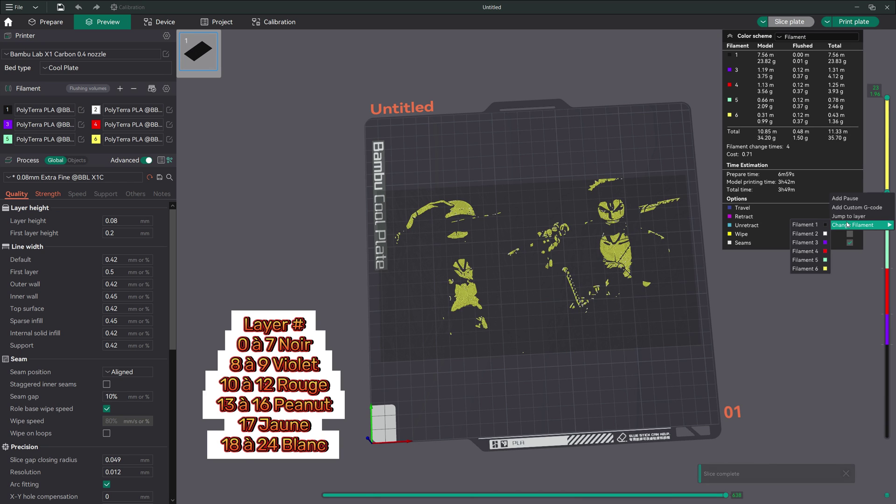
left_click(820, 234)
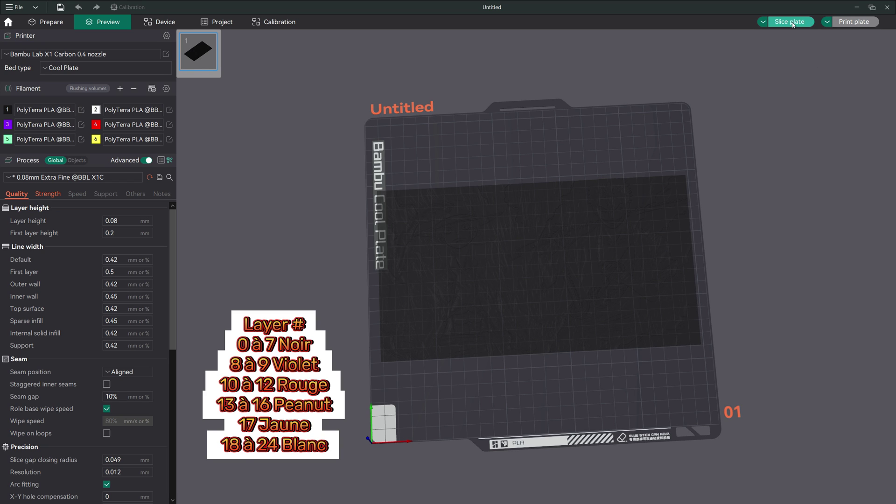
left_click(791, 22)
left_click_drag(808, 372, 813, 368)
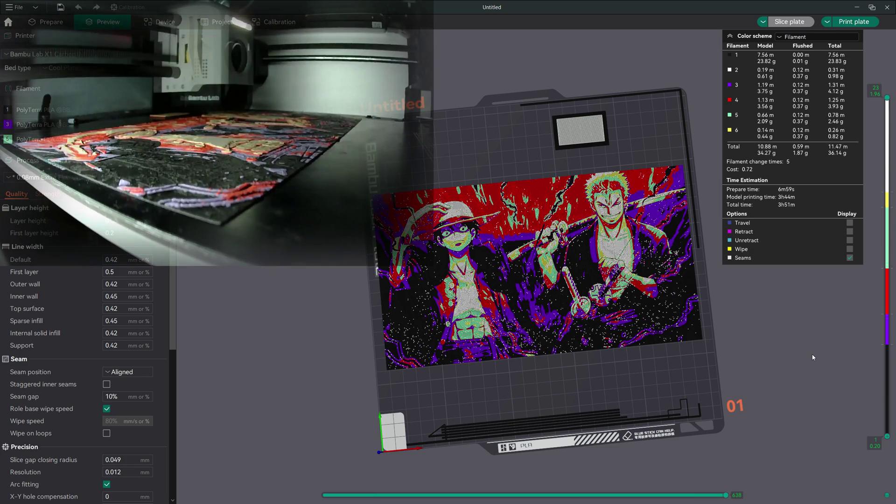
mouse_move(812, 357)
left_mouse_down()
mouse_move(792, 352)
mouse_move(800, 346)
left_mouse_up()
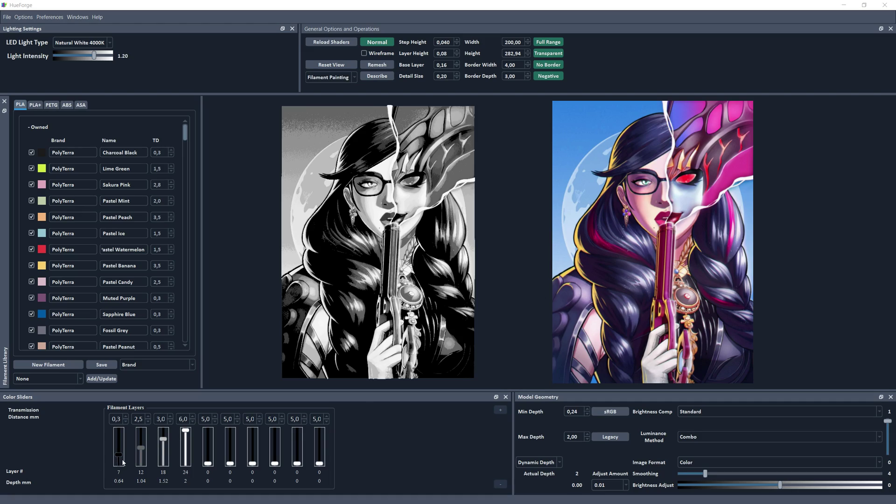
Step: In the HueForge portrait project, assign the owned PolyTerra Army Blue filament to the first layer slider
right_click(123, 462)
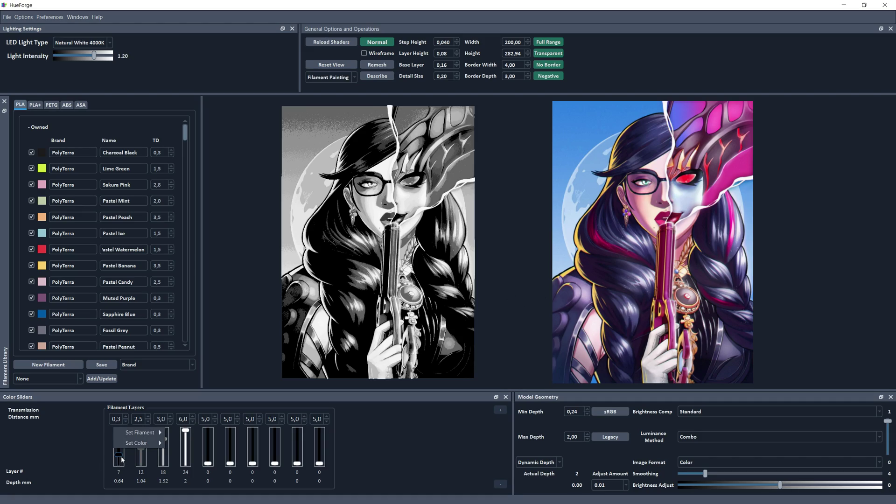
mouse_move(155, 436)
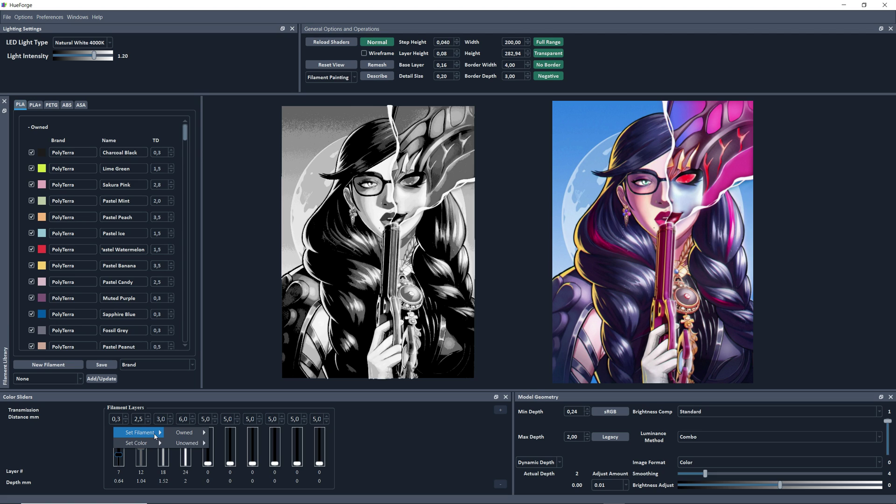
mouse_move(189, 432)
mouse_move(232, 433)
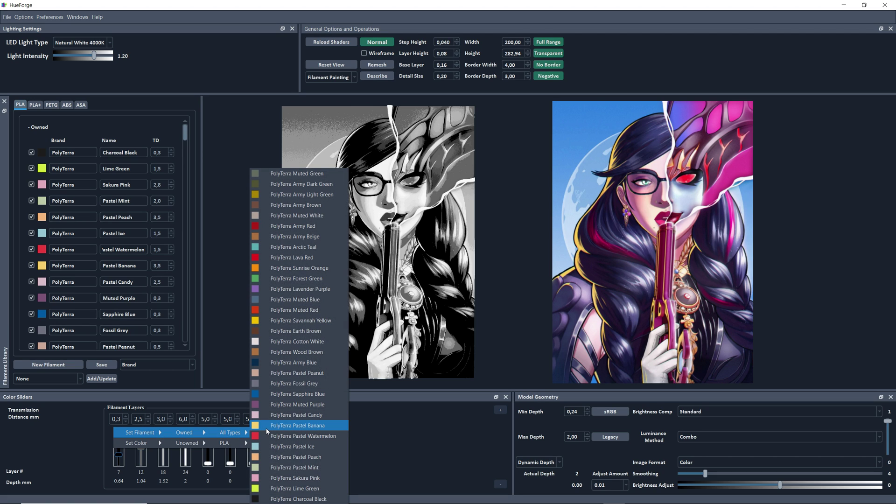
left_click(310, 364)
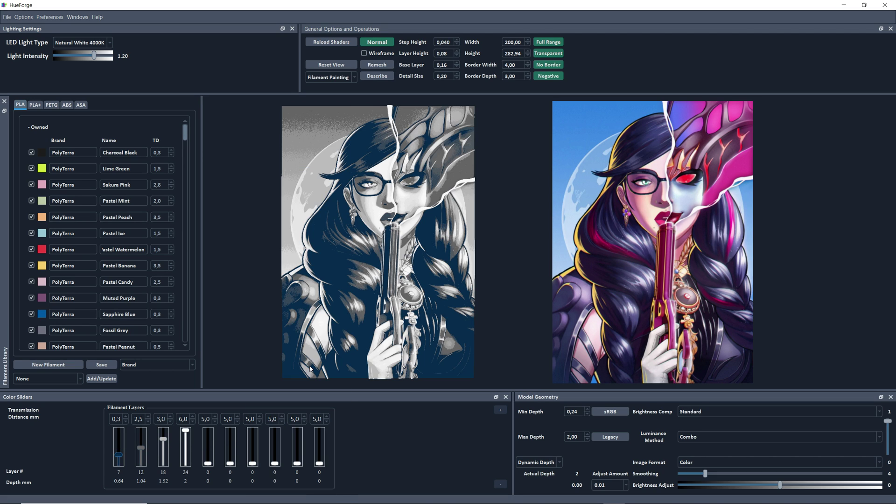
Step: Assign the owned PolyTerra Charcoal Black filament to the second layer slider
right_click(137, 428)
mouse_move(156, 434)
mouse_move(206, 433)
mouse_move(252, 432)
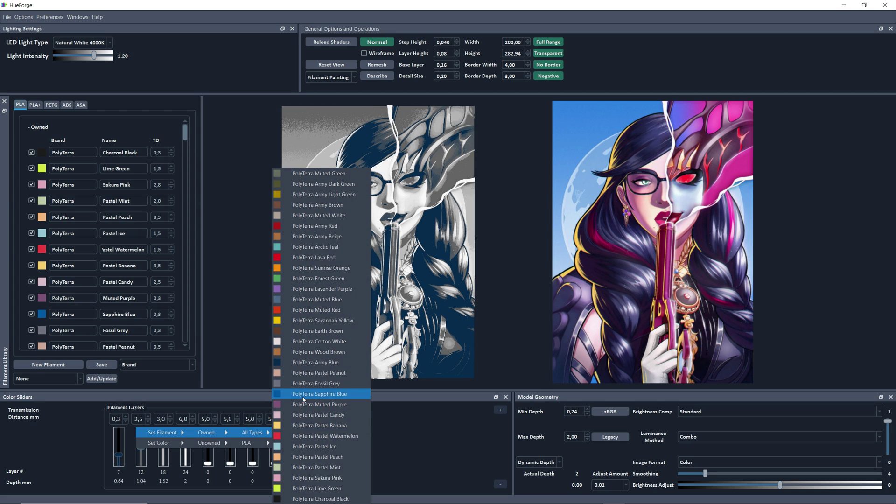
left_click(311, 499)
Step: Lower the third and fourth filament sliders to layer 0 and set the first two to layers 4 and 7
left_click_drag(163, 441, 174, 479)
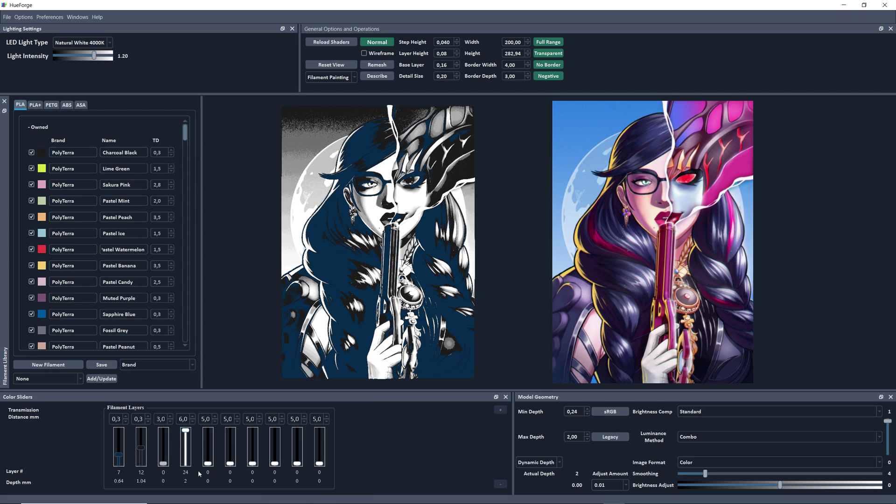
left_click_drag(185, 430, 198, 474)
left_click_drag(119, 457, 140, 455)
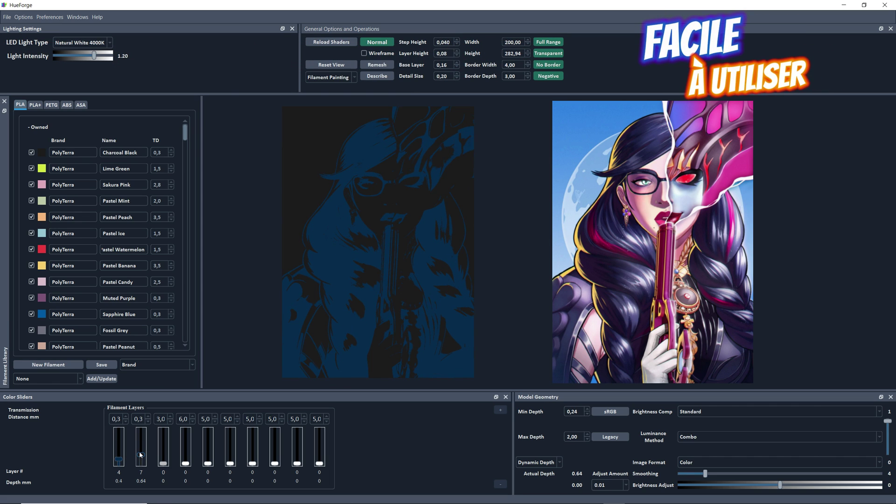
Step: Raise the third filament slider to layer 12 and assign PolyTerra Muted Blue to it
left_click_drag(164, 454, 165, 449)
right_click(166, 451)
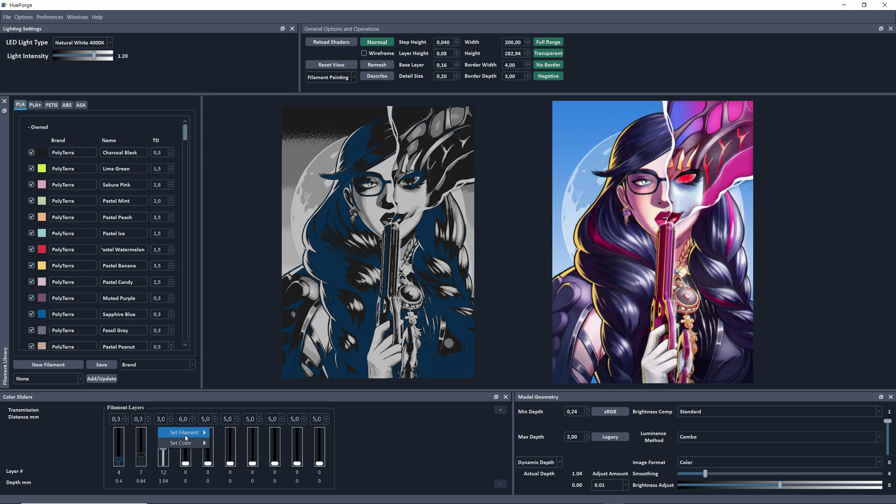
mouse_move(184, 433)
mouse_move(228, 433)
mouse_move(259, 435)
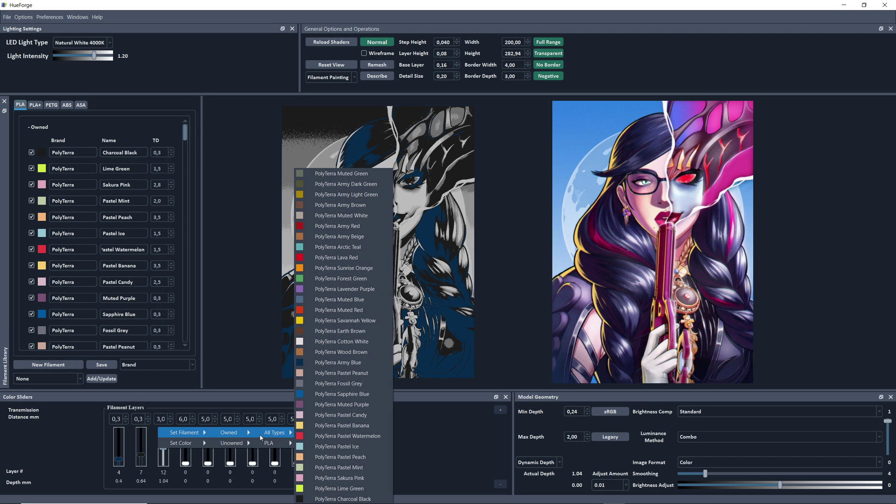
left_click(364, 300)
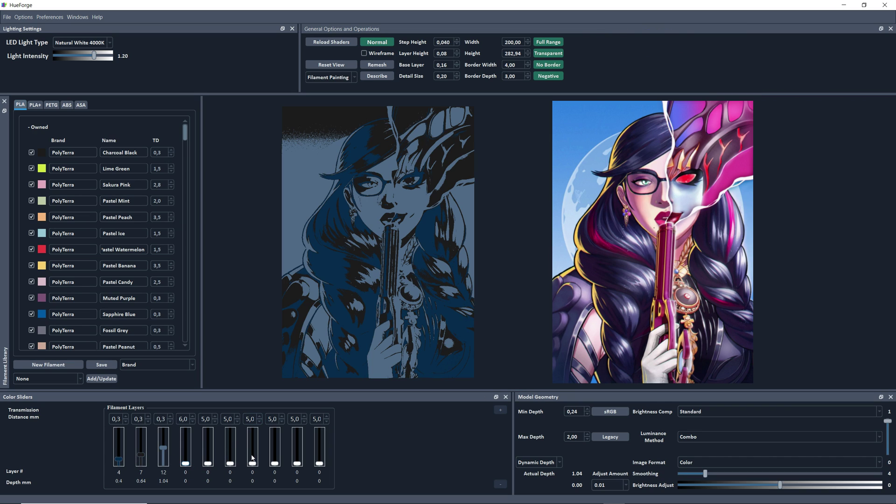
right_click(247, 428)
mouse_move(274, 432)
mouse_move(318, 432)
mouse_move(364, 432)
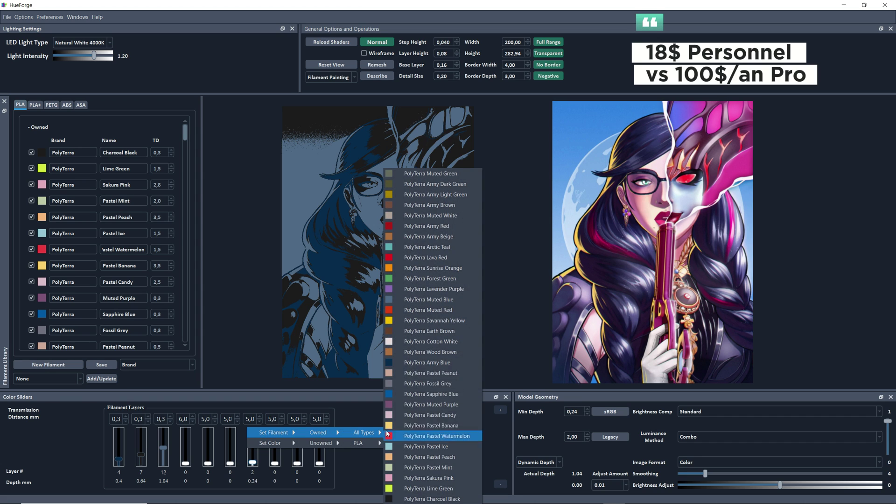
left_click(444, 351)
Step: Assign PolyTerra Cotton White to the seventh filament slider and raise it to layer 24
right_click(248, 429)
mouse_move(274, 432)
mouse_move(318, 433)
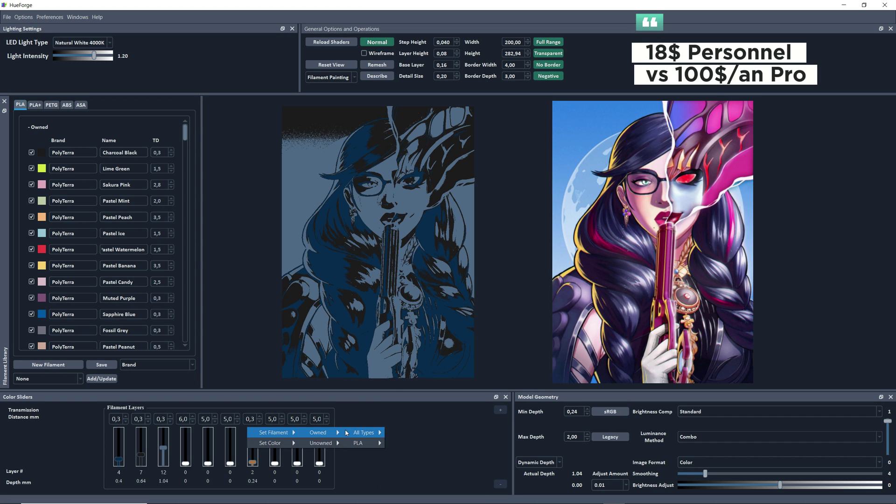
mouse_move(364, 432)
left_click(446, 346)
left_click_drag(252, 463, 259, 407)
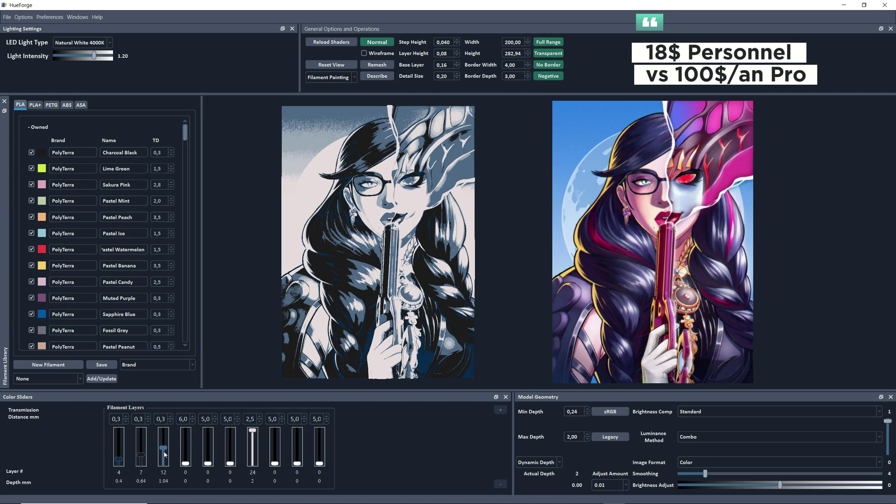
Step: Set the fourth, fifth and sixth filament sliders to layers 14, 16 and 18
left_click_drag(189, 455, 185, 454)
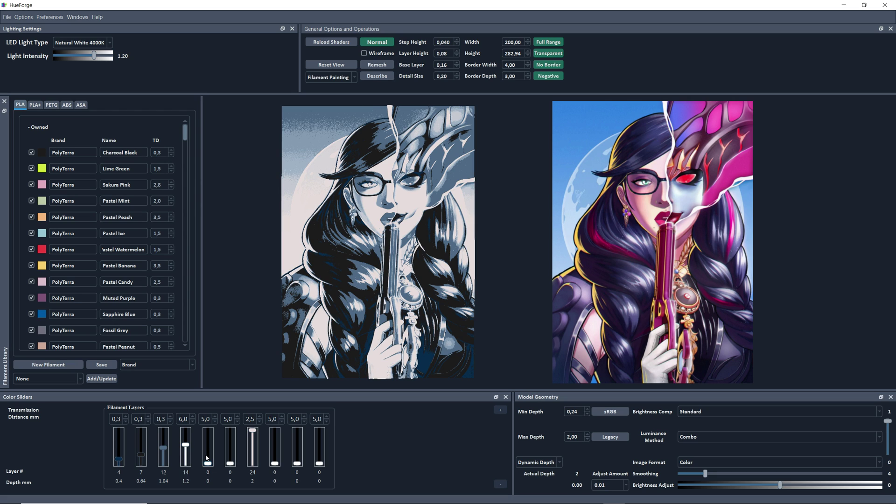
left_click(207, 458)
scroll(206, 458, "down", 1)
scroll(228, 456, "up", 17)
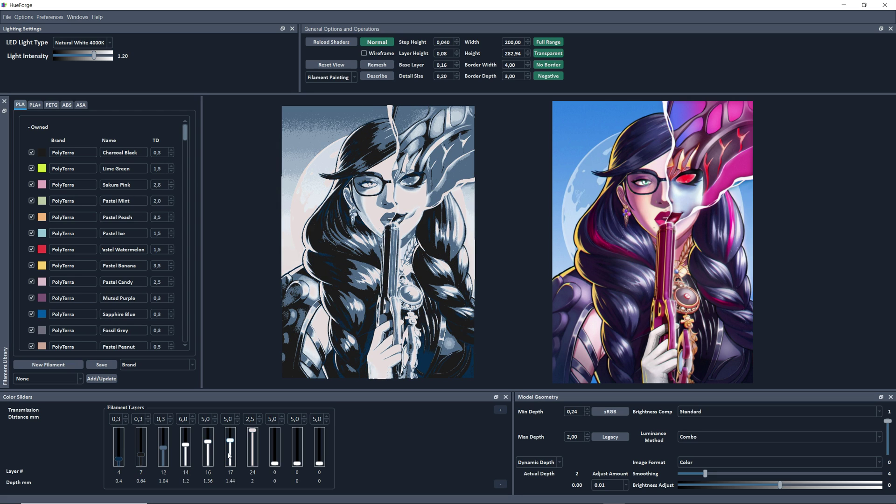
scroll(228, 456, "up", 1)
Step: Assign the owned PolyTerra Pastel Peanut filament to the sixth slider
right_click(232, 454)
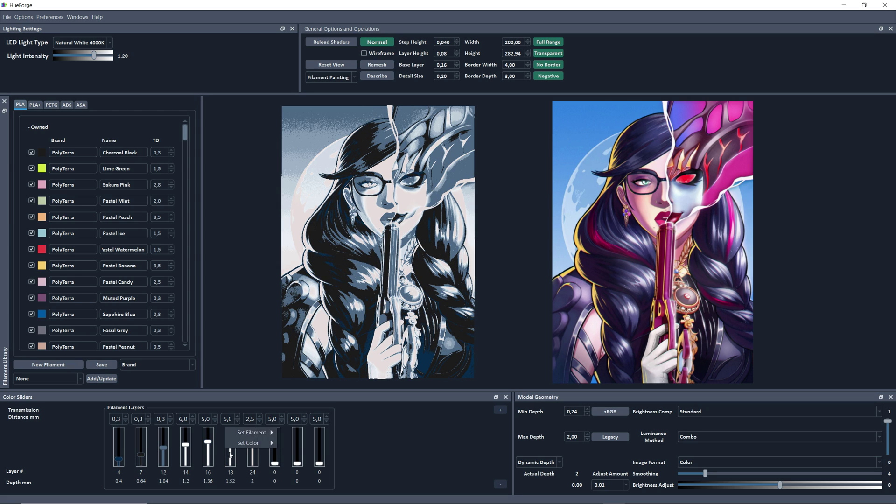
mouse_move(252, 433)
mouse_move(296, 433)
mouse_move(341, 433)
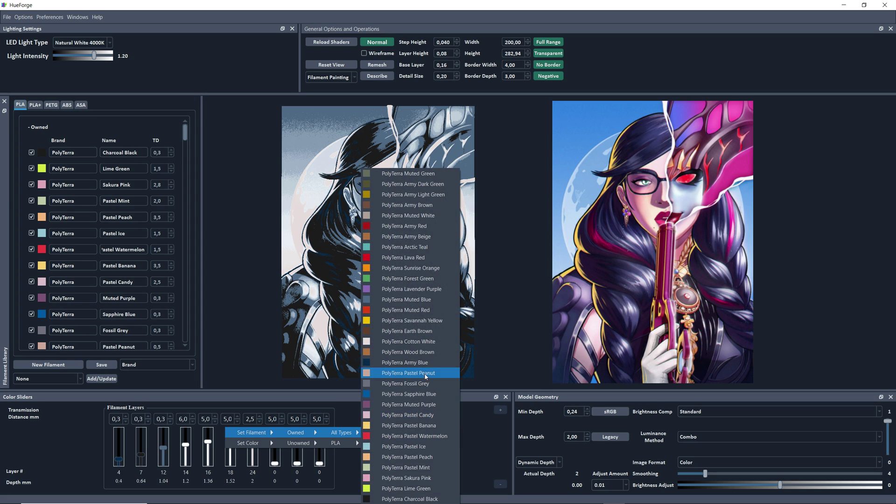
left_click(411, 373)
Step: Assign the owned PolyTerra Sakura Pink filament to the fifth slider
right_click(207, 457)
mouse_move(230, 433)
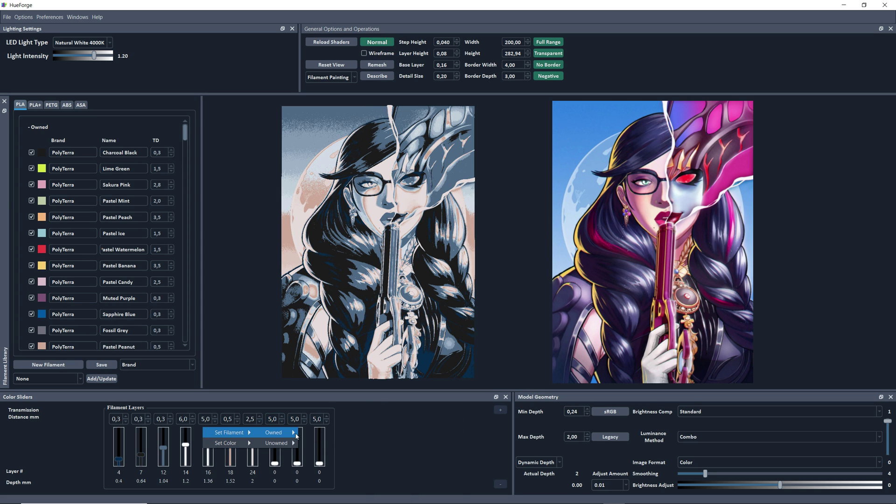
mouse_move(274, 433)
mouse_move(319, 433)
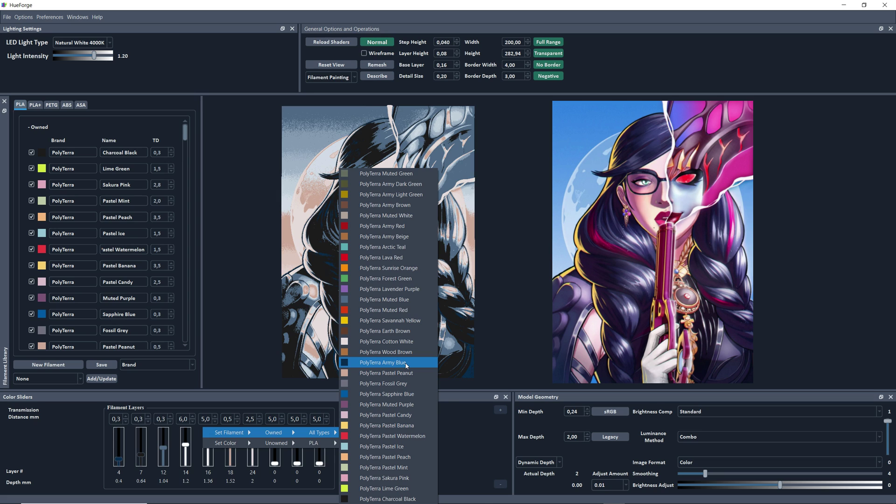
left_click(404, 478)
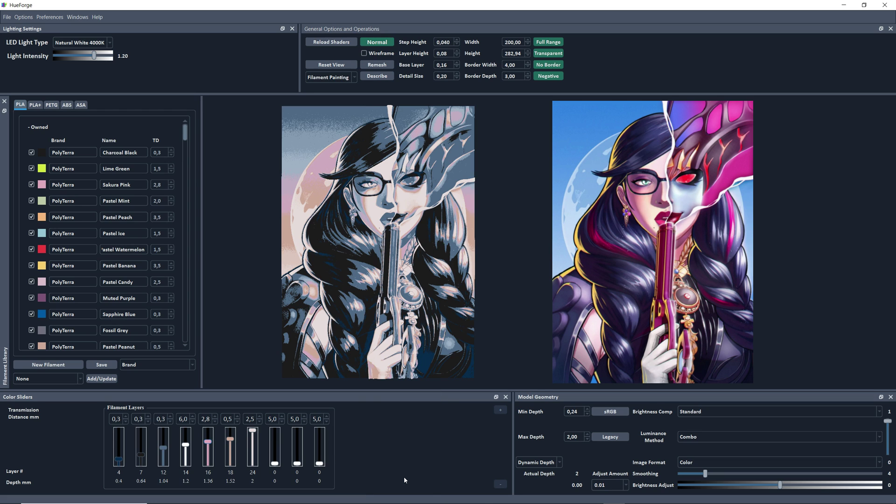
Step: Assign PolyTerra Lavender Purple to the fourth filament slider and set it to layer 14
right_click(187, 455)
mouse_move(208, 433)
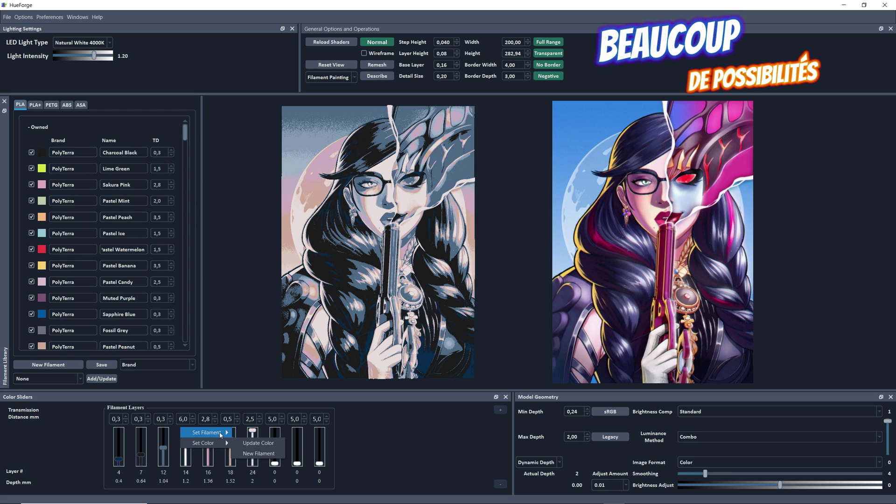
mouse_move(252, 433)
mouse_move(297, 432)
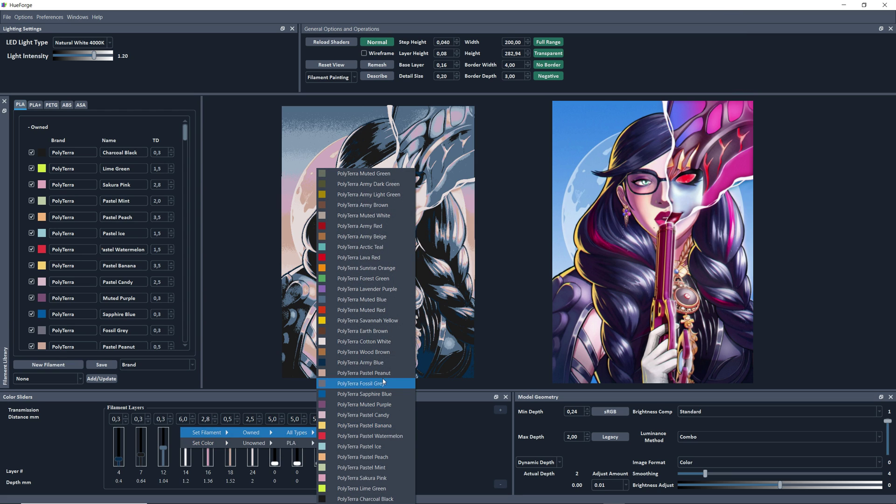
left_click(381, 289)
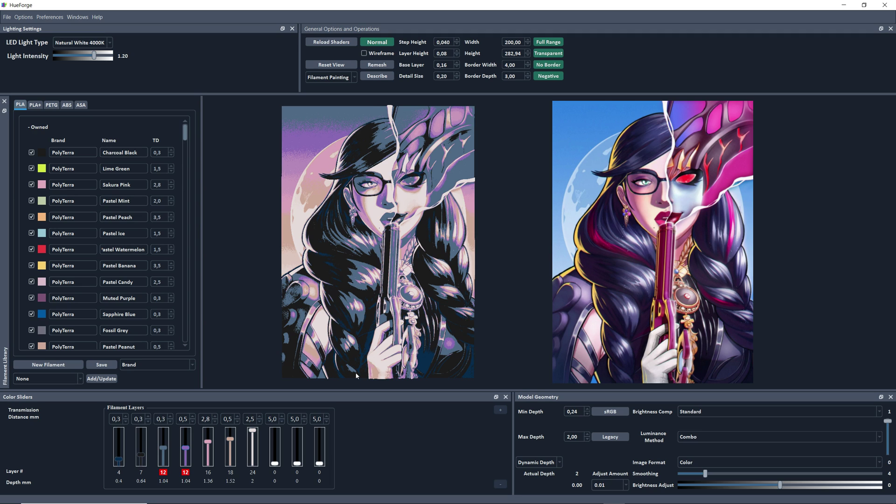
key("Up")
key("Up")
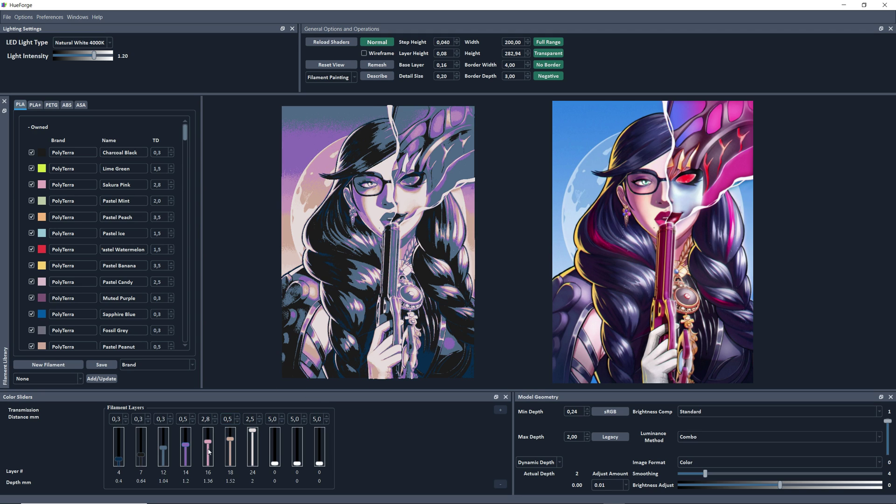
Step: Try the Sakura Pink slider at layers 17 and 19 and the Pastel Peanut slider at layer 19, returning them to 16 and 18
scroll(209, 451, "up", 3)
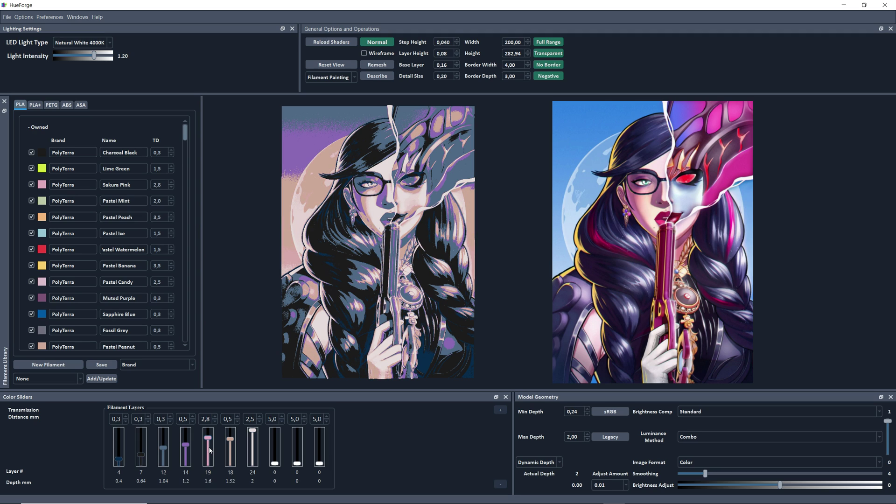
scroll(209, 451, "down", 2)
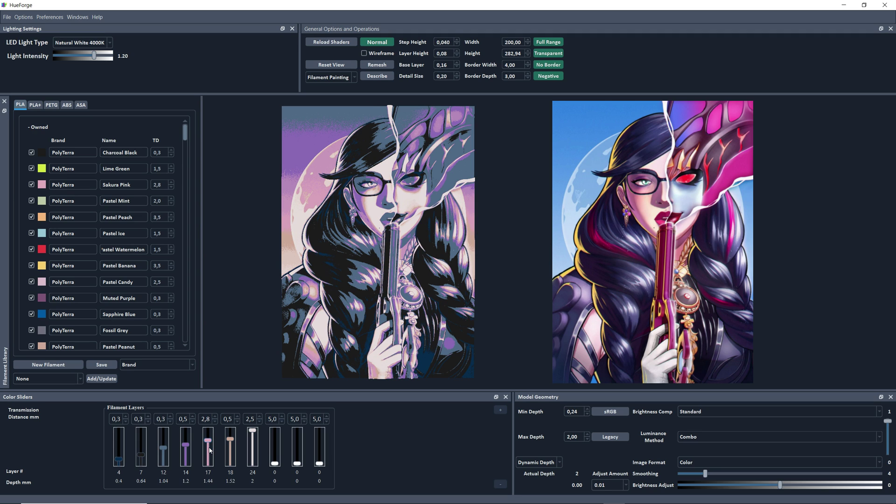
scroll(209, 450, "down", 1)
scroll(210, 450, "up", 1)
scroll(210, 450, "down", 1)
scroll(234, 450, "up", 1)
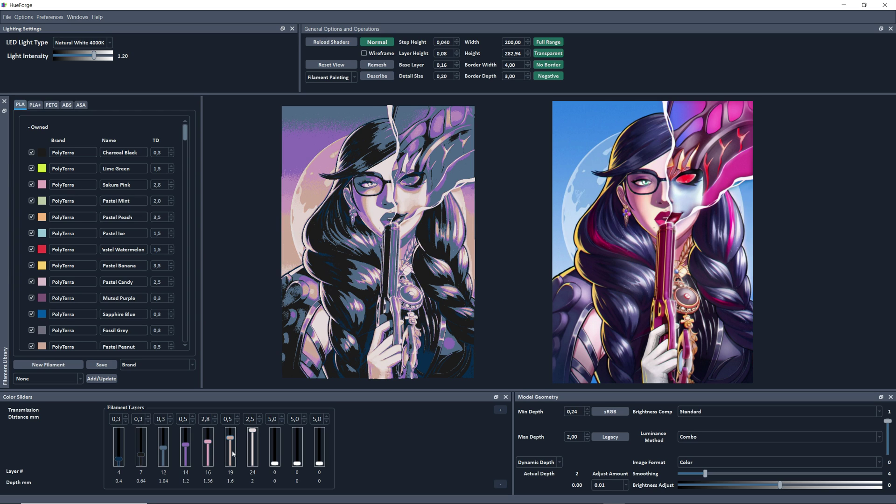
scroll(234, 453, "down", 1)
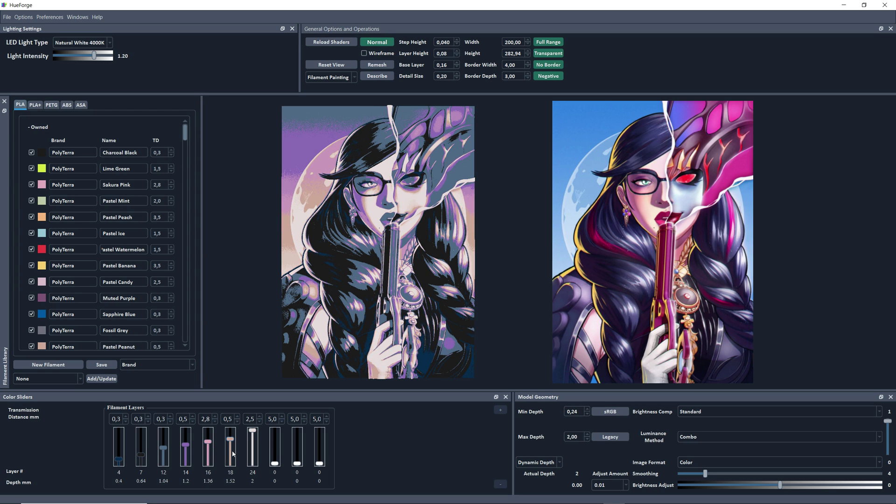
scroll(234, 453, "up", 1)
scroll(209, 455, "up", 1)
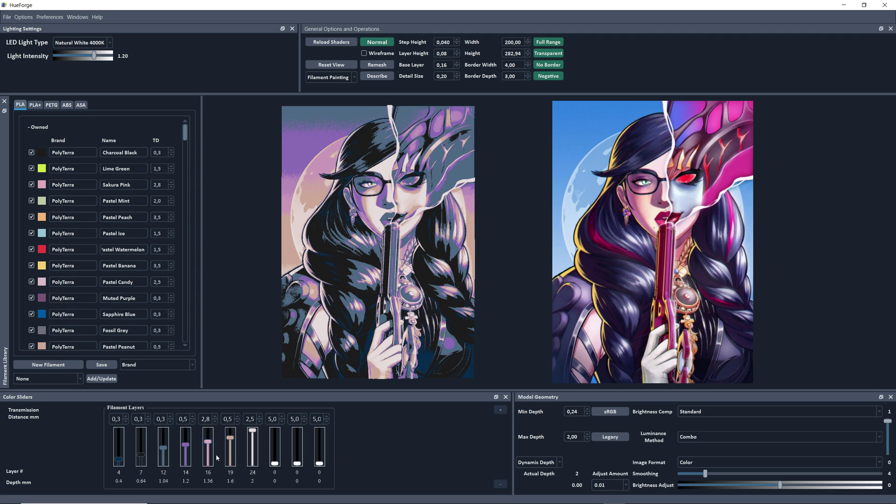
scroll(231, 455, "up", 1)
scroll(232, 455, "down", 1)
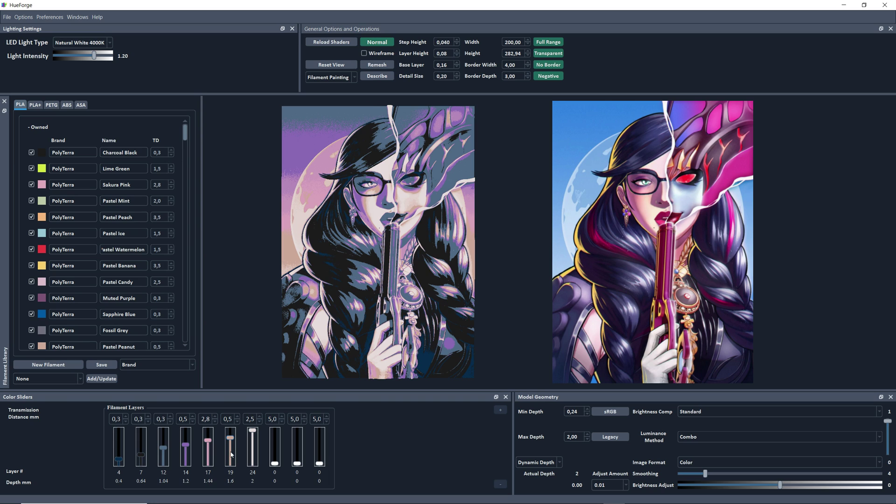
scroll(213, 455, "down", 1)
scroll(232, 457, "down", 1)
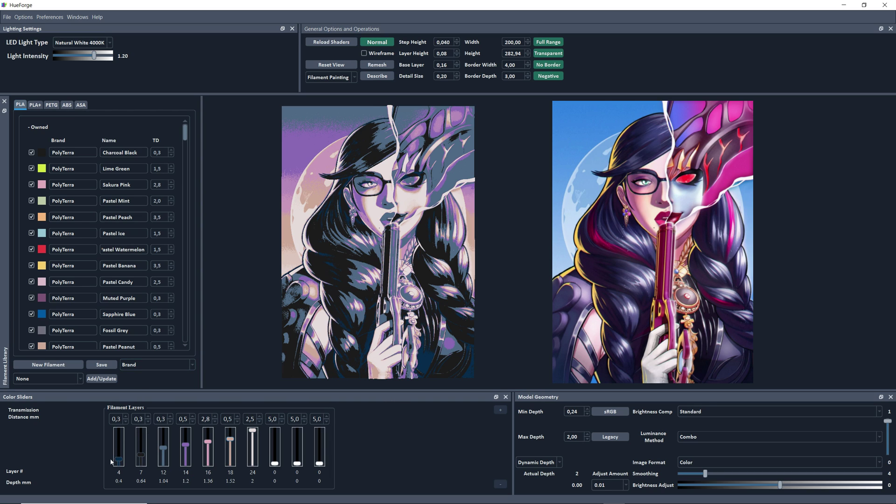
Step: Set the Army Blue base slider to layer 2
left_click_drag(120, 462, 122, 469)
key("Up")
key("Up")
key("Up")
key("Up")
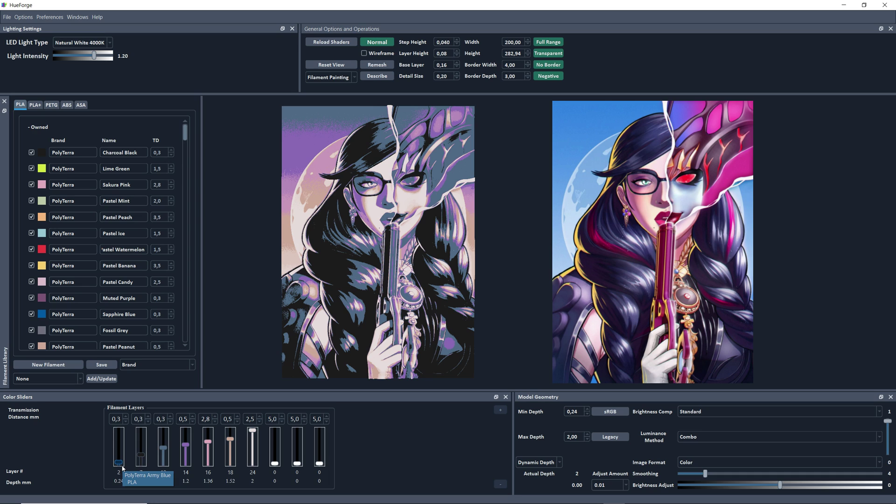